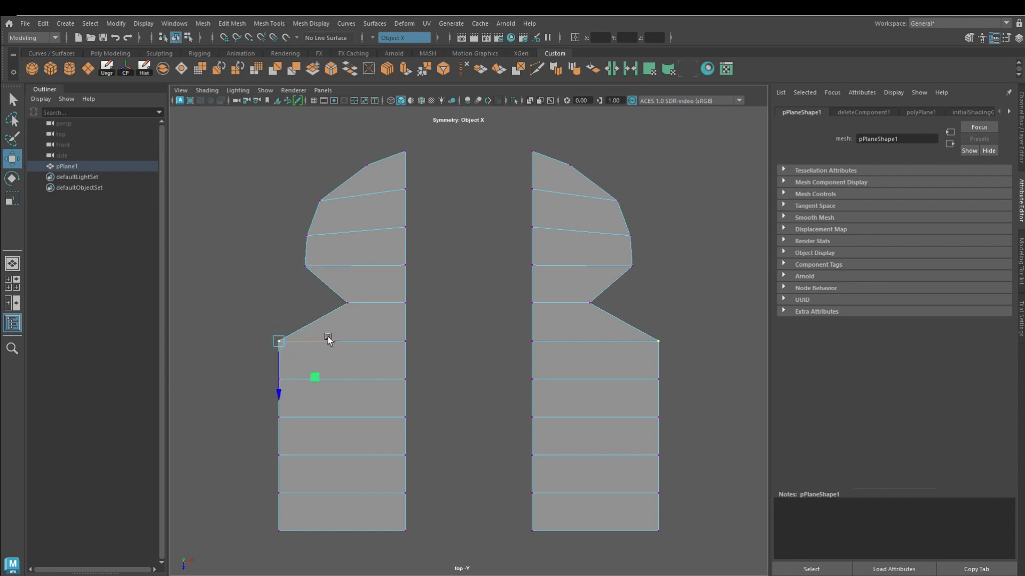
# Pull the outer vertices of both side pieces inward to form a slim waist and a small rounded lower end.
pyautogui.moveTo(313, 437); pyautogui.dragTo(312, 438)
pyautogui.moveTo(333, 398); pyautogui.dragTo(418, 400)
pyautogui.moveTo(234, 443); pyautogui.dragTo(338, 539)
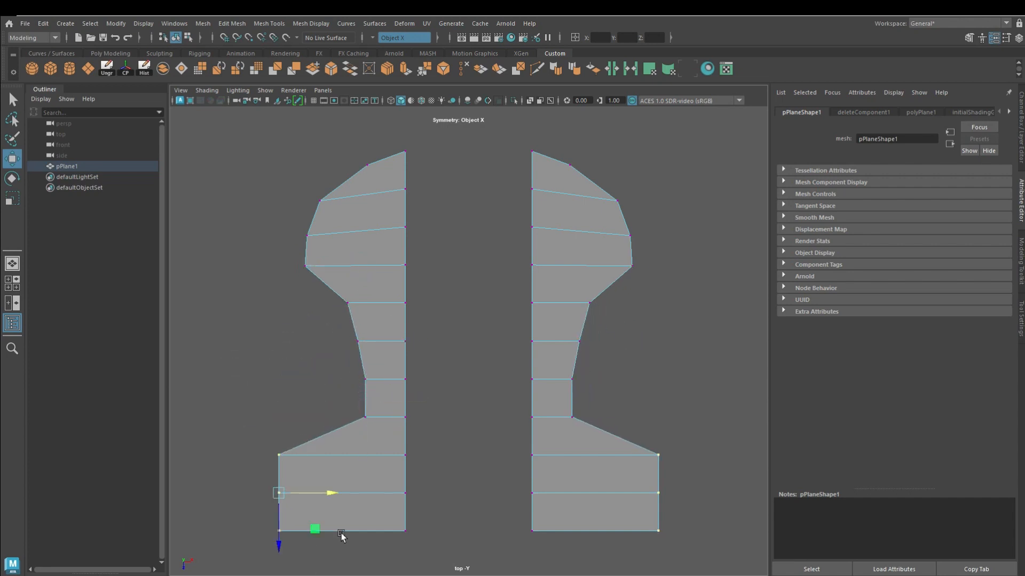
pyautogui.moveTo(329, 500); pyautogui.dragTo(398, 502)
pyautogui.moveTo(346, 541); pyautogui.dragTo(405, 556)
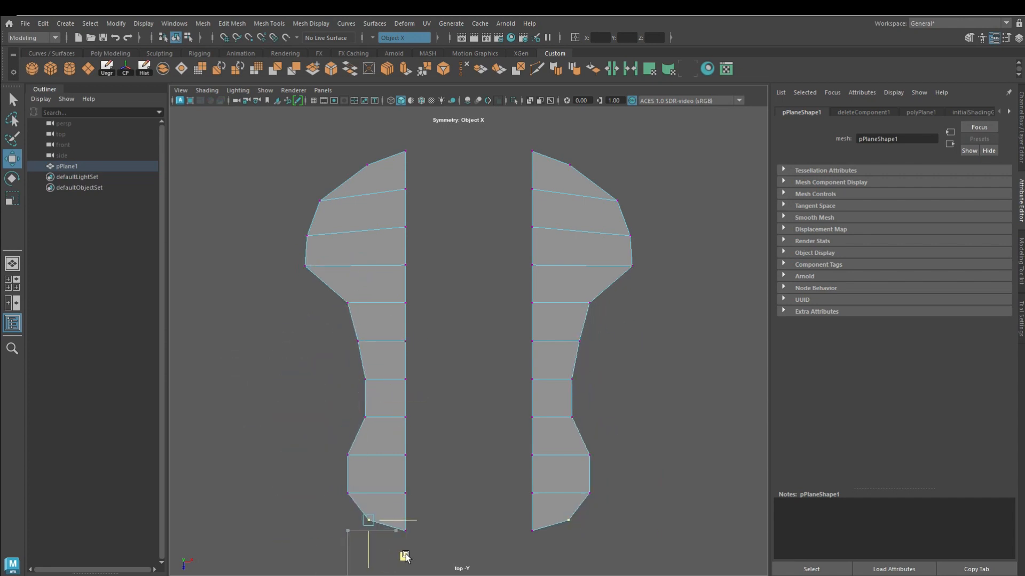
# Refine the side pieces' outline by moving the waist vertices and the upper bulge vertices slightly inward.
pyautogui.click(348, 456)
pyautogui.moveTo(365, 455); pyautogui.dragTo(379, 454)
pyautogui.click(357, 341)
pyautogui.moveTo(395, 343); pyautogui.dragTo(403, 344)
pyautogui.click(305, 266)
pyautogui.moveTo(366, 267); pyautogui.dragTo(373, 267)
pyautogui.moveTo(279, 165); pyautogui.dragTo(381, 321)
pyautogui.moveTo(370, 257); pyautogui.dragTo(378, 258)
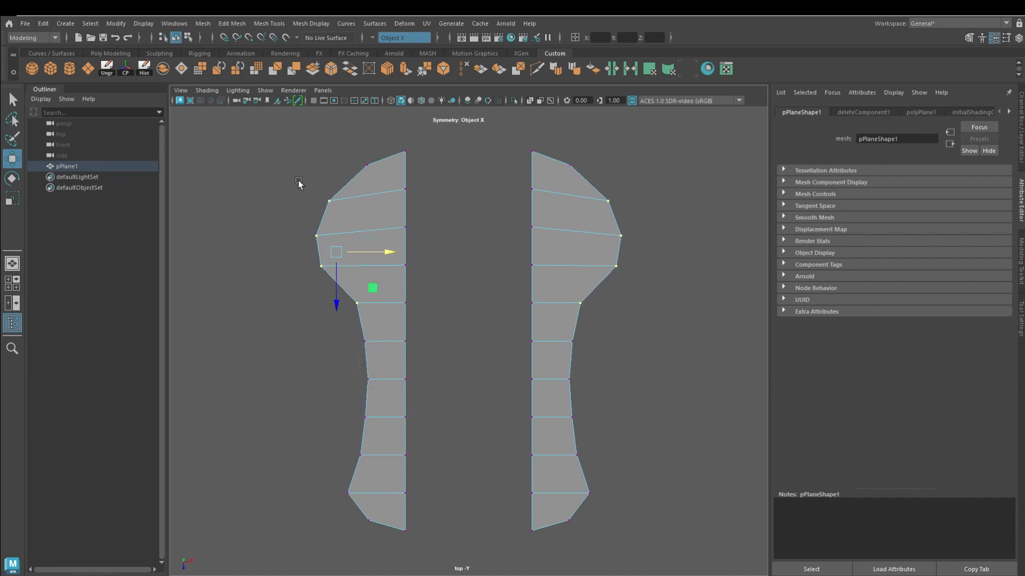
# Reposition the upper outer vertices of the side pieces into a smooth curved head with a pointed widest corner, and return to object mode.
pyautogui.moveTo(393, 166); pyautogui.dragTo(398, 166)
pyautogui.moveTo(310, 170); pyautogui.dragTo(335, 205)
pyautogui.moveTo(364, 237); pyautogui.dragTo(382, 227)
pyautogui.click(316, 235)
pyautogui.moveTo(352, 273); pyautogui.dragTo(362, 260)
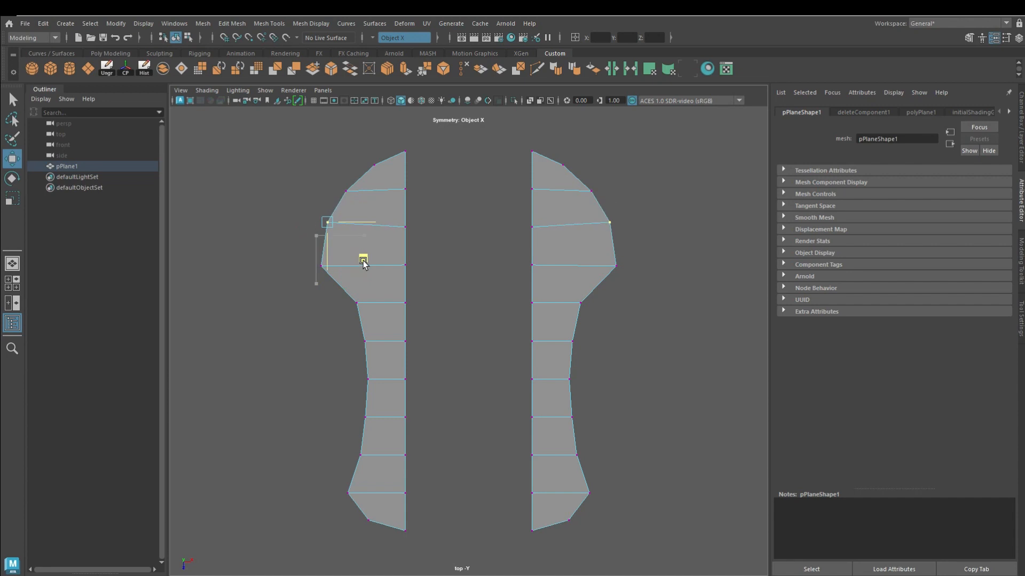
pyautogui.moveTo(356, 304); pyautogui.dragTo(359, 301, button='middle')
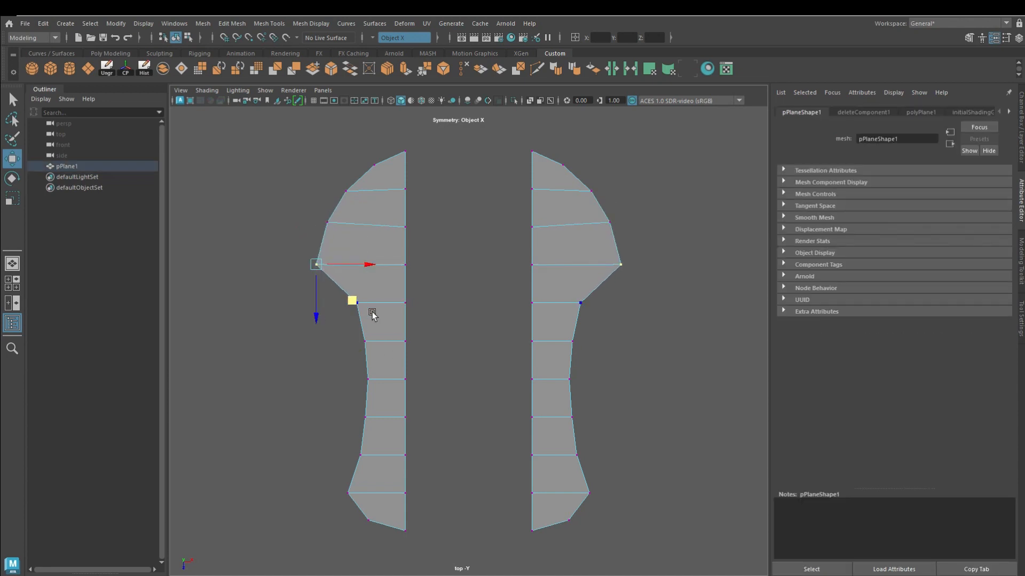
pyautogui.click(496, 350)
pyautogui.moveTo(375, 233); pyautogui.dragTo(477, 169, button='right')
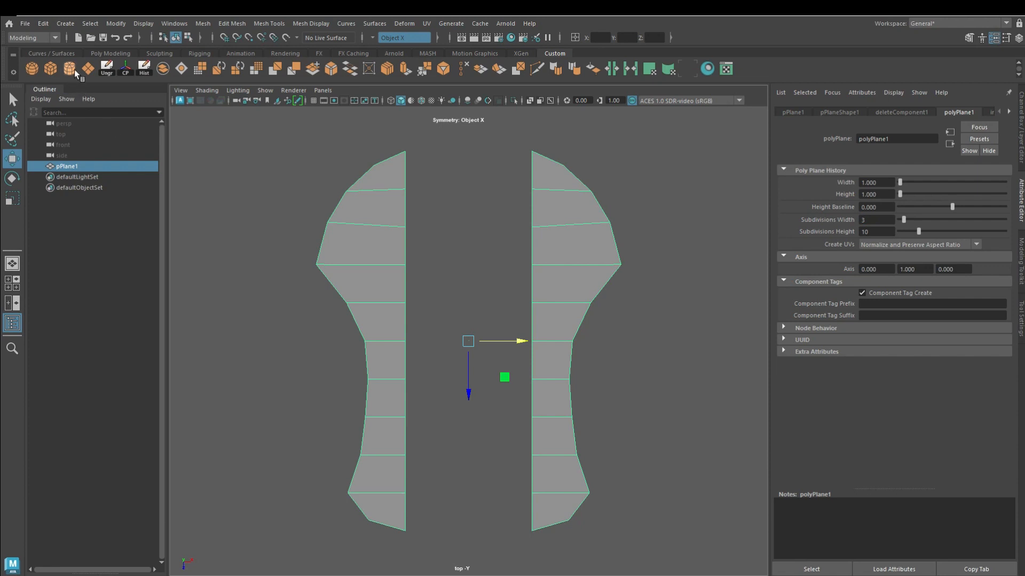
# Create a polygon plane between the side pieces, scale it up, and set its subdivisions to 2 in width and 4 in height.
pyautogui.click(91, 71)
pyautogui.press('r')
pyautogui.moveTo(473, 391); pyautogui.dragTo(470, 332)
pyautogui.press('w')
pyautogui.moveTo(918, 219)
pyautogui.mouseDown()
pyautogui.moveTo(901, 219)
pyautogui.moveTo(905, 232)
pyautogui.mouseUp()
# Taper the new plane's upper end to a point by raising the centre vertex and moving the first two rows' outer vertices inward.
pyautogui.moveTo(512, 182); pyautogui.dragTo(464, 181, button='right')
pyautogui.click(468, 156)
pyautogui.click(401, 157)
pyautogui.moveTo(436, 192); pyautogui.dragTo(479, 203)
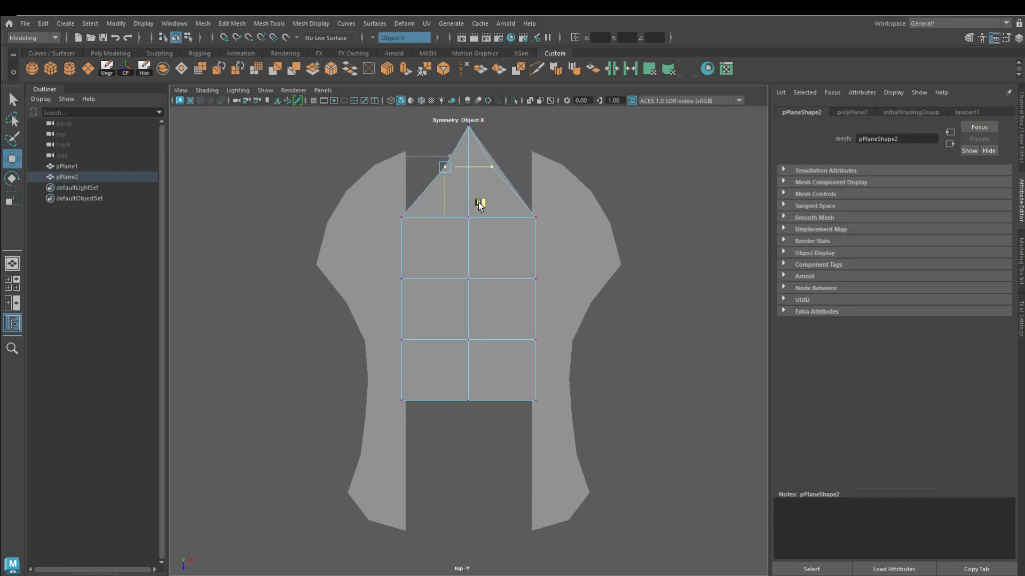
pyautogui.moveTo(436, 265); pyautogui.dragTo(435, 256)
pyautogui.click(402, 207)
pyautogui.moveTo(439, 209); pyautogui.dragTo(463, 209)
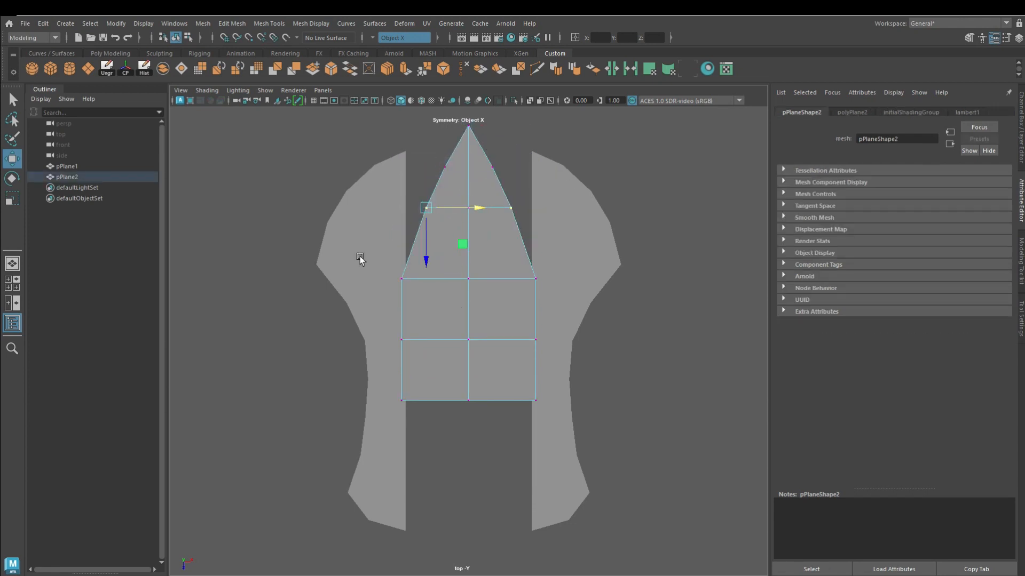
# Narrow the remaining rows of the centre plane into straight sides and delete the lower corner vertices to leave a pointed end.
pyautogui.click(401, 279)
pyautogui.moveTo(438, 278); pyautogui.dragTo(464, 279)
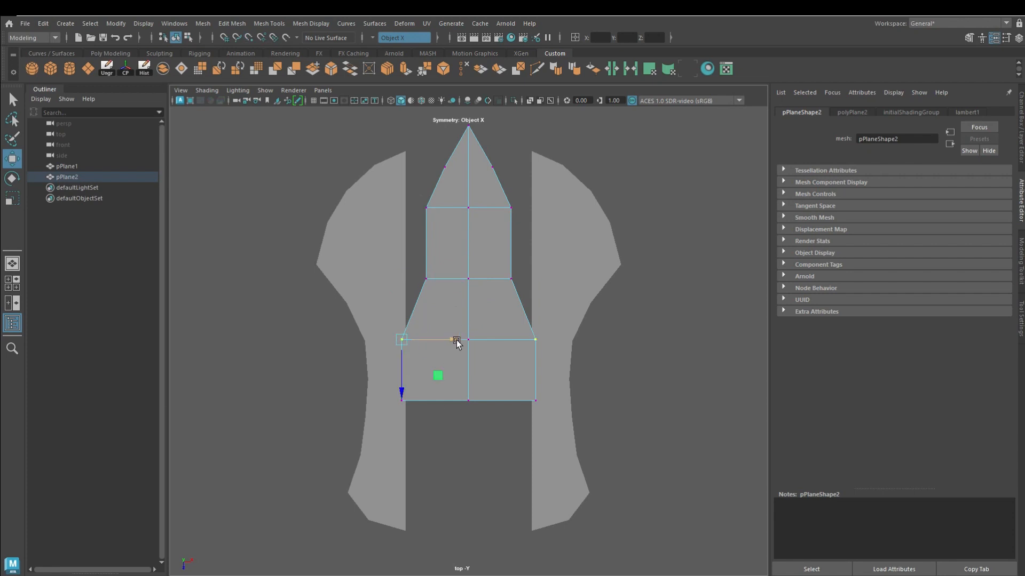
pyautogui.moveTo(457, 341); pyautogui.dragTo(490, 334)
pyautogui.press('Delete')
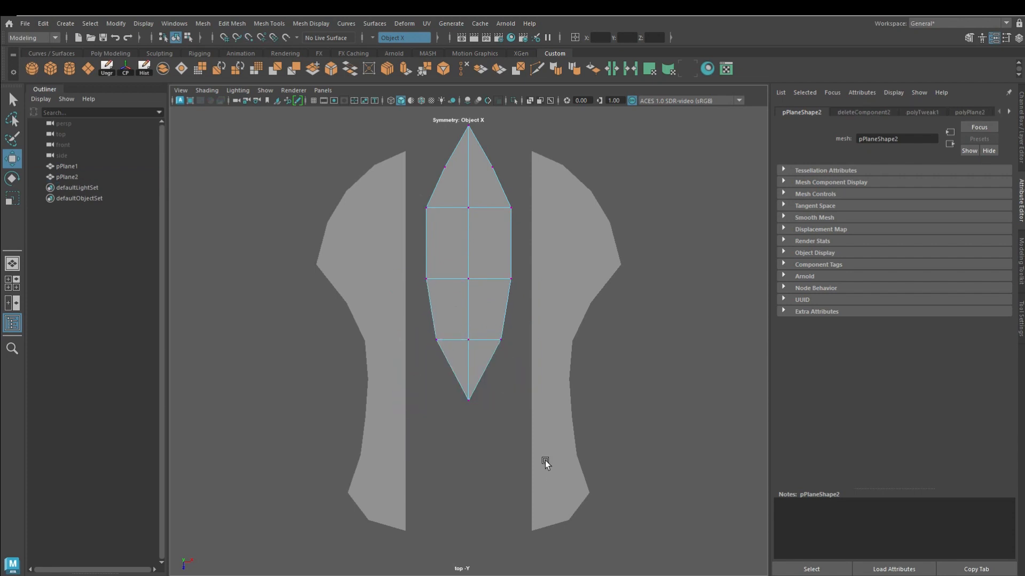
pyautogui.click(501, 339)
pyautogui.moveTo(481, 338); pyautogui.dragTo(458, 350)
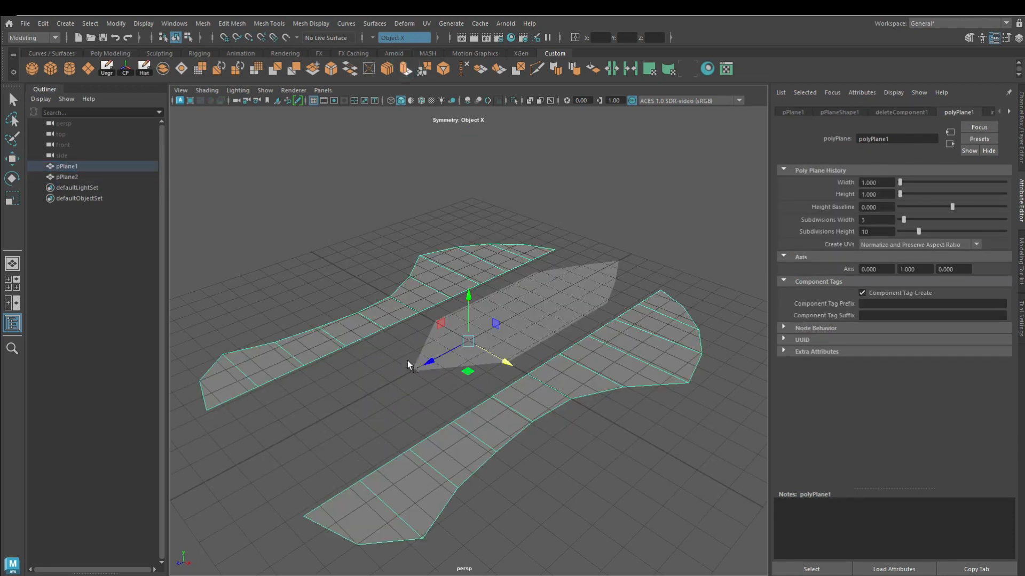
# Extrude the side pieces by 1.287 and taper their head ends to a thin edge by scaling the end edges vertically with soft selection.
pyautogui.hotkey('ctrl', 'e')
pyautogui.moveTo(231, 353); pyautogui.dragTo(265, 383)
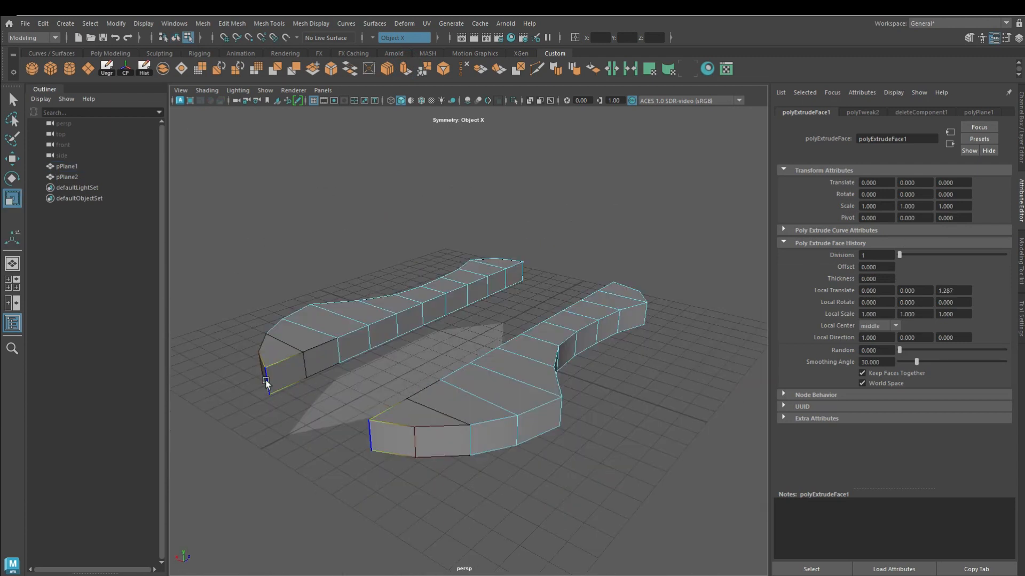
pyautogui.click(266, 383)
pyautogui.moveTo(265, 384); pyautogui.dragTo(513, 328)
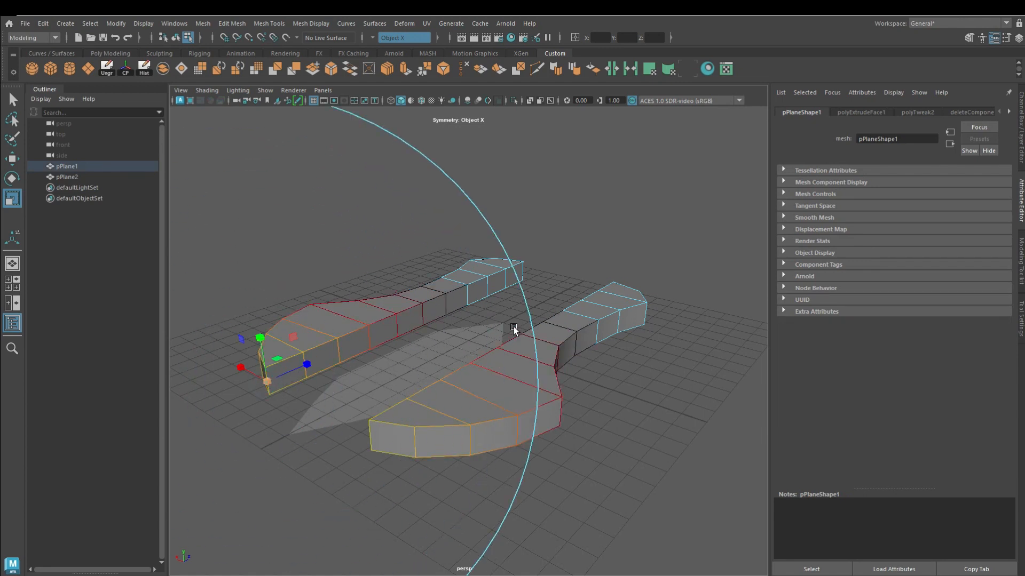
pyautogui.moveTo(264, 342); pyautogui.dragTo(252, 391)
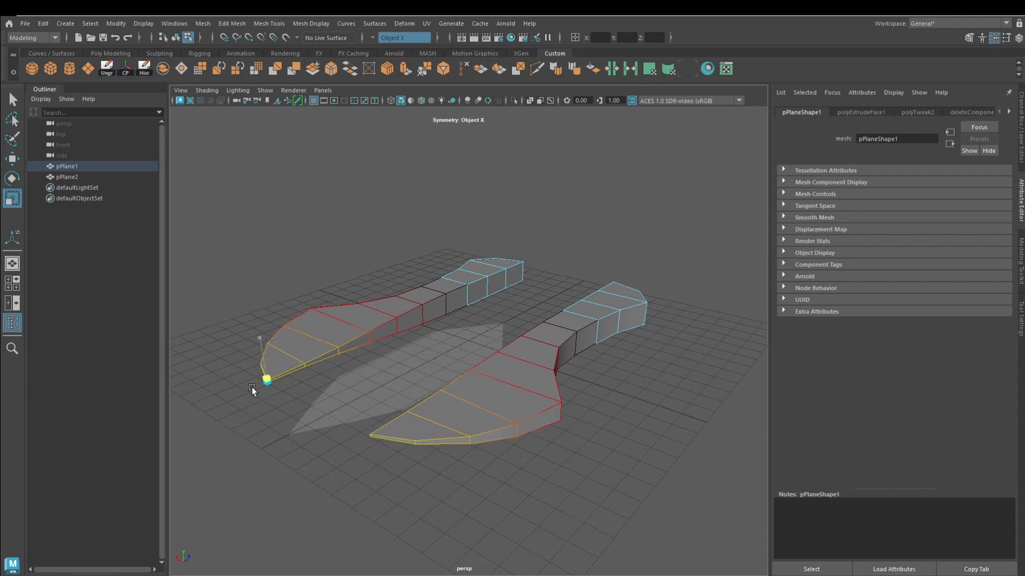
pyautogui.click(284, 446)
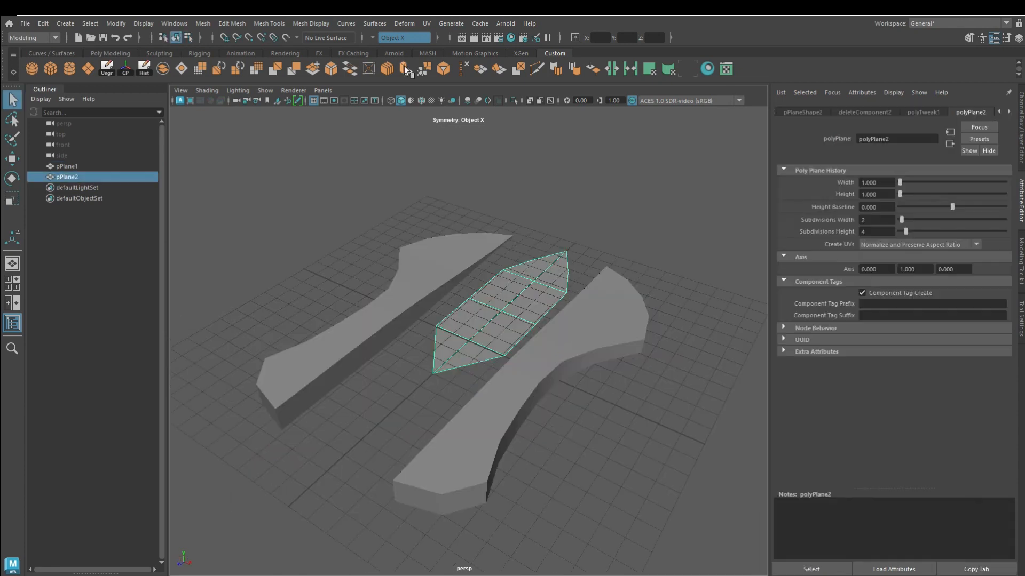
# Extrude the centre plane into a solid hull and adjust its height between the side pieces.
pyautogui.click(406, 68)
pyautogui.moveTo(441, 321); pyautogui.dragTo(441, 298)
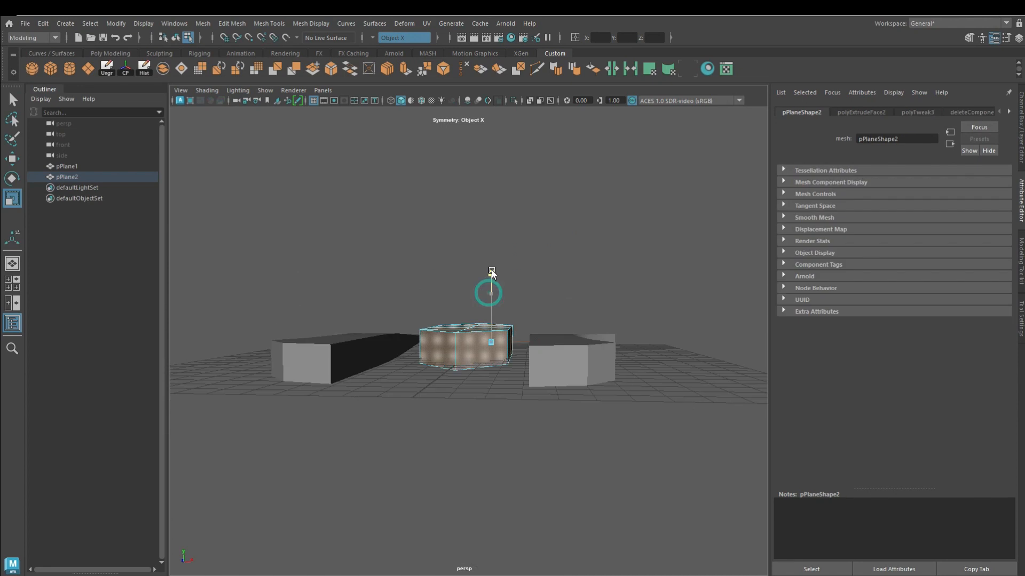
pyautogui.press('w')
pyautogui.moveTo(490, 284); pyautogui.dragTo(492, 296)
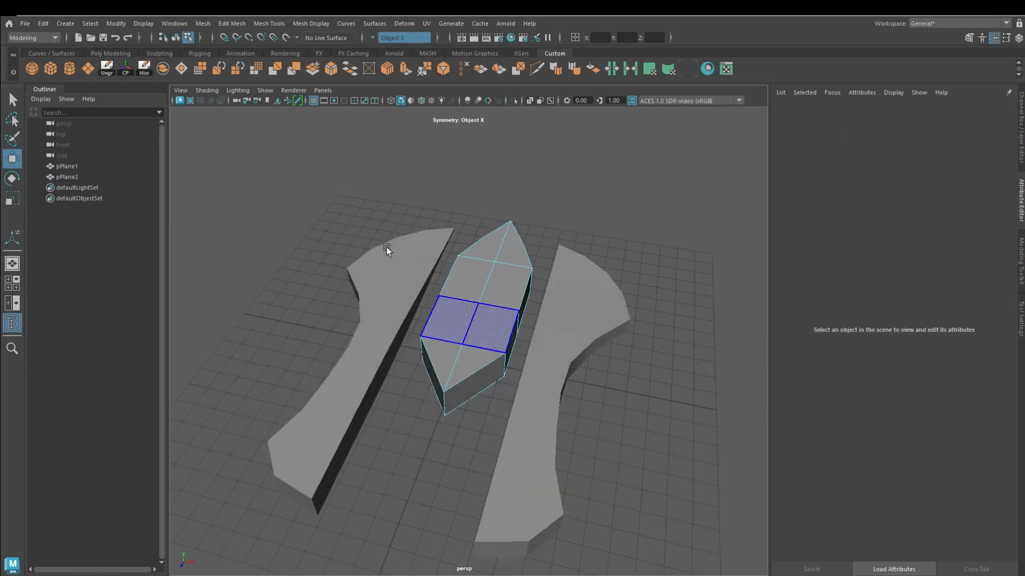
# Snap the upper vertex at the hull's near tip down to the lower tip vertex.
pyautogui.click(451, 396)
pyautogui.press('b')
pyautogui.press('b')
pyautogui.press('v')
pyautogui.moveTo(444, 394); pyautogui.dragTo(445, 407)
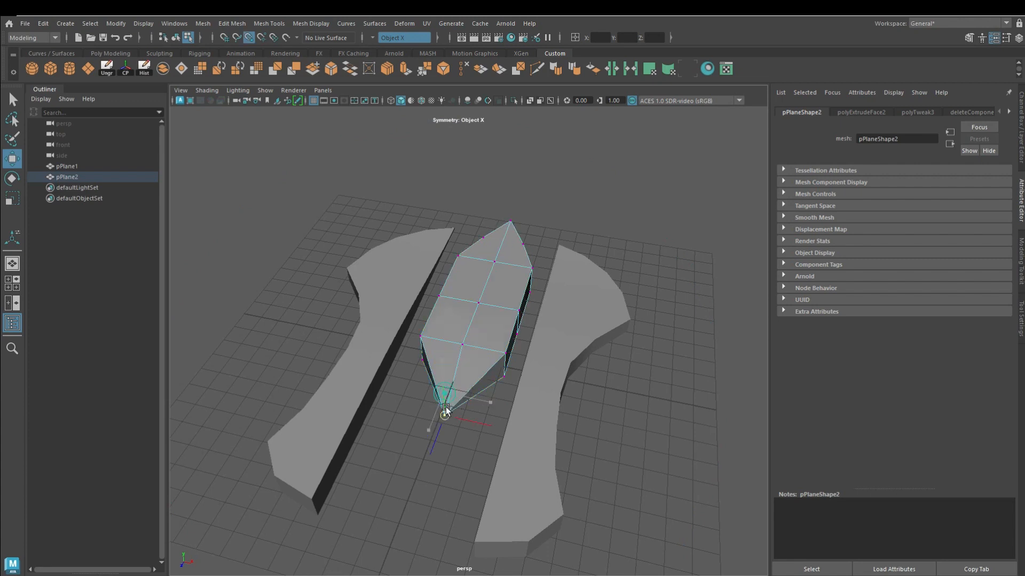
# Snap the upper vertex of the hull's opposite tip onto the lower one and lower the adjoining upper side vertices to slope the nose.
pyautogui.keyDown('alt'); pyautogui.moveTo(437, 494); pyautogui.dragTo(435, 398); pyautogui.keyUp('alt')
pyautogui.moveTo(412, 308); pyautogui.dragTo(456, 379)
pyautogui.press('b')
pyautogui.press('b')
pyautogui.moveTo(260, 465); pyautogui.dragTo(270, 503)
pyautogui.click(335, 450)
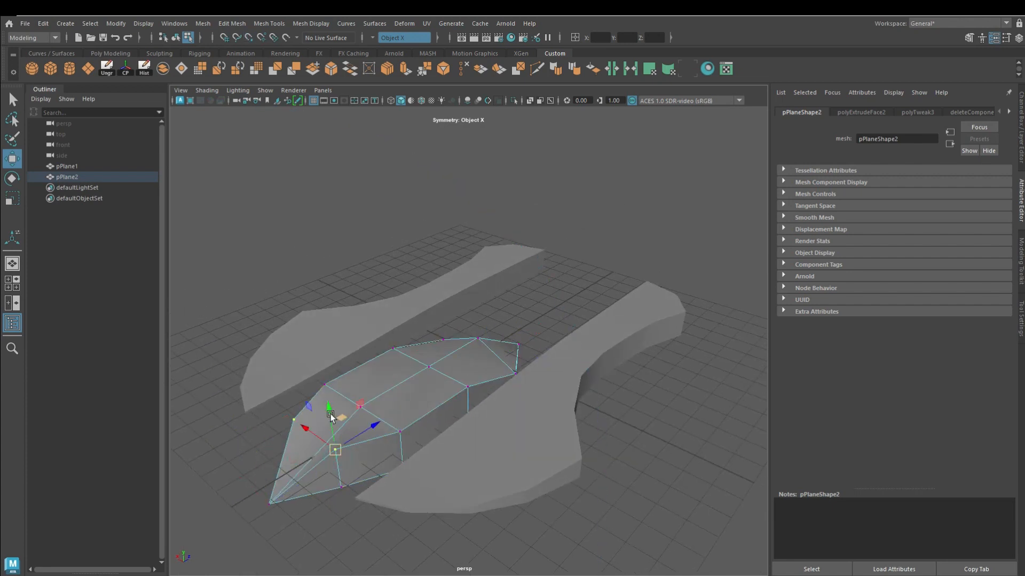
pyautogui.moveTo(331, 416); pyautogui.dragTo(332, 436)
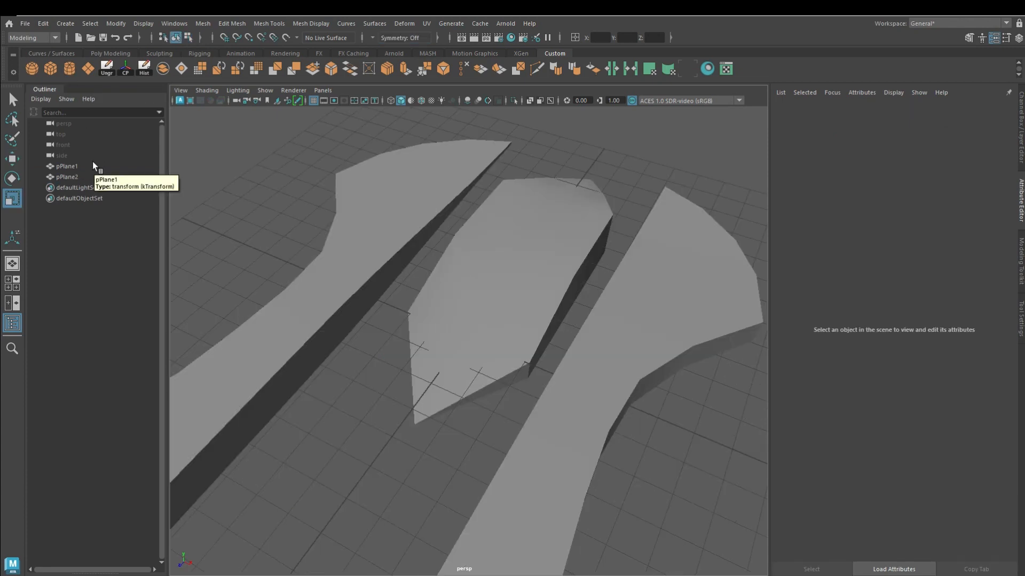
# Create a polygon cube, set symmetry to Object X, and smooth the cube twice into a sphere.
pyautogui.click(50, 67)
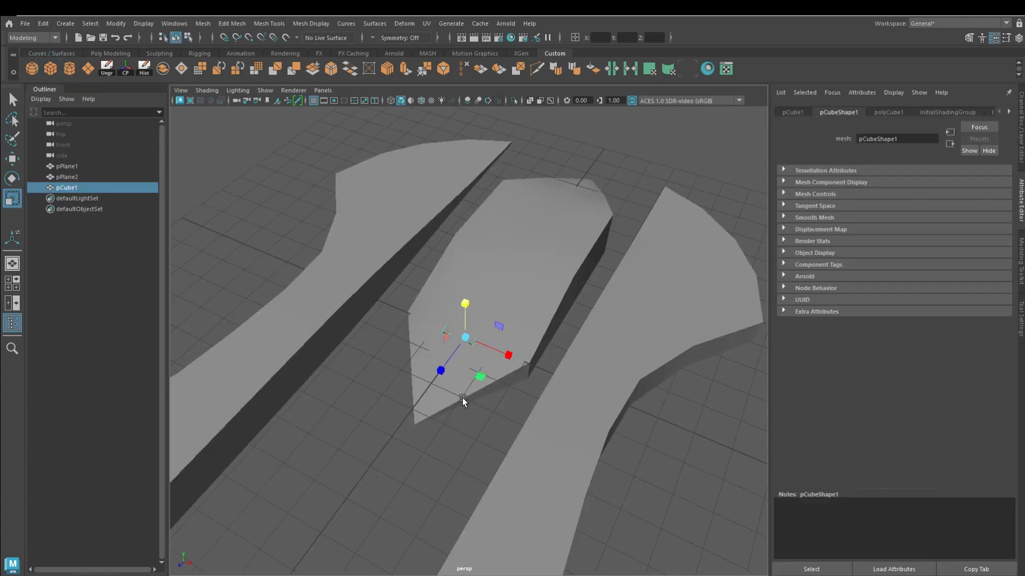
pyautogui.click(373, 37)
pyautogui.click(378, 52)
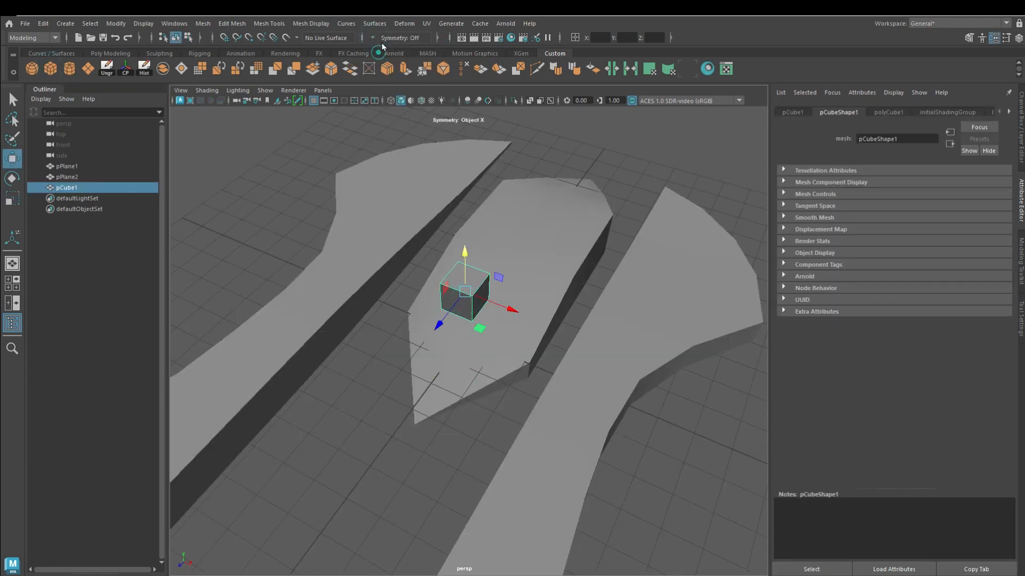
pyautogui.scroll(2, 537, 203)
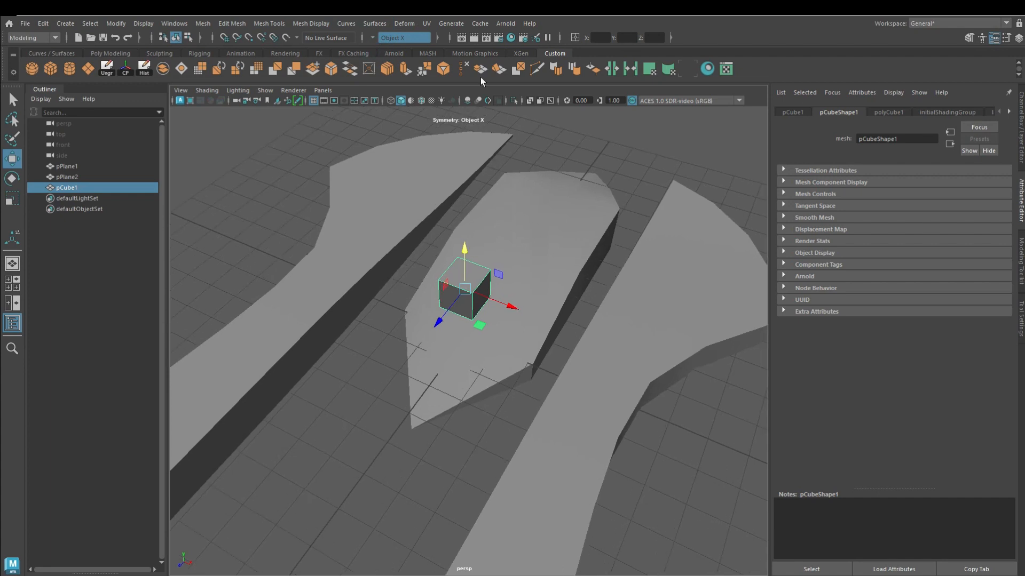
pyautogui.click(263, 70)
pyautogui.click(262, 70)
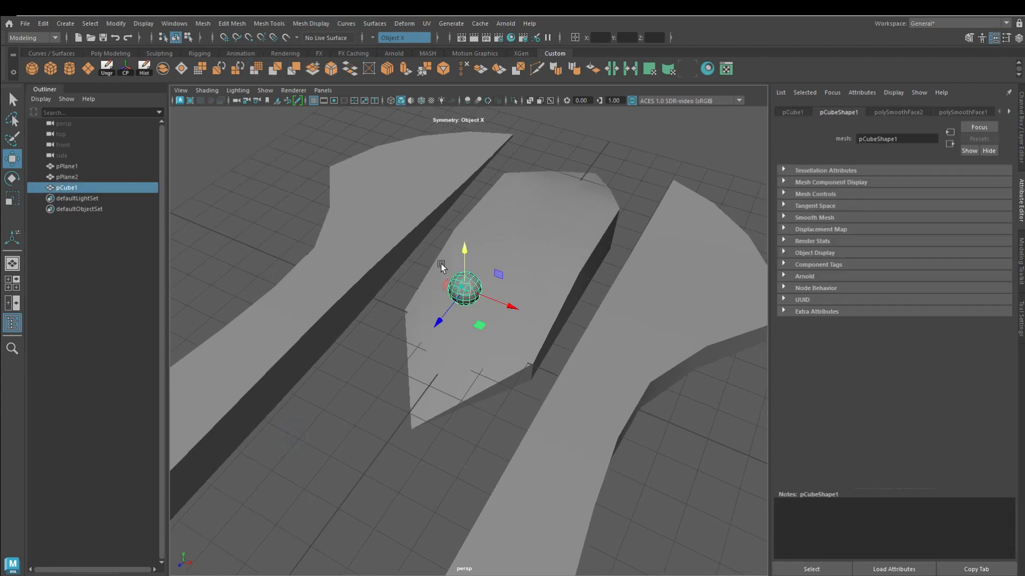
# Enlarge the smoothed cube over the centre hull and adjust its height, viewing it from the top.
pyautogui.click(12, 198)
pyautogui.moveTo(464, 289); pyautogui.dragTo(425, 322)
pyautogui.moveTo(419, 224); pyautogui.dragTo(421, 341)
pyautogui.press('space')
pyautogui.press('space')
pyautogui.keyDown('alt'); pyautogui.moveTo(427, 406); pyautogui.dragTo(510, 344, button='right'); pyautogui.keyUp('alt')
# Select the sphere's upper centre vertex and turn on soft selection with a falloff radius of 4.88 and a linear falloff curve.
pyautogui.moveTo(466, 291); pyautogui.dragTo(427, 289, button='right')
pyautogui.click(465, 265)
pyautogui.press('b')
pyautogui.moveTo(469, 274); pyautogui.dragTo(531, 275, button='middle')
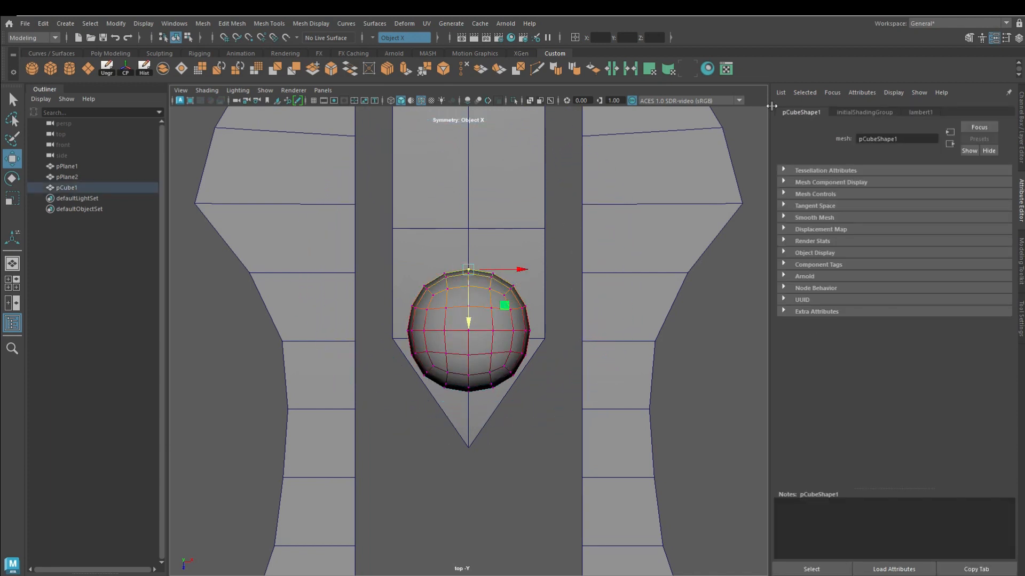
pyautogui.doubleClick(13, 163)
pyautogui.click(795, 318)
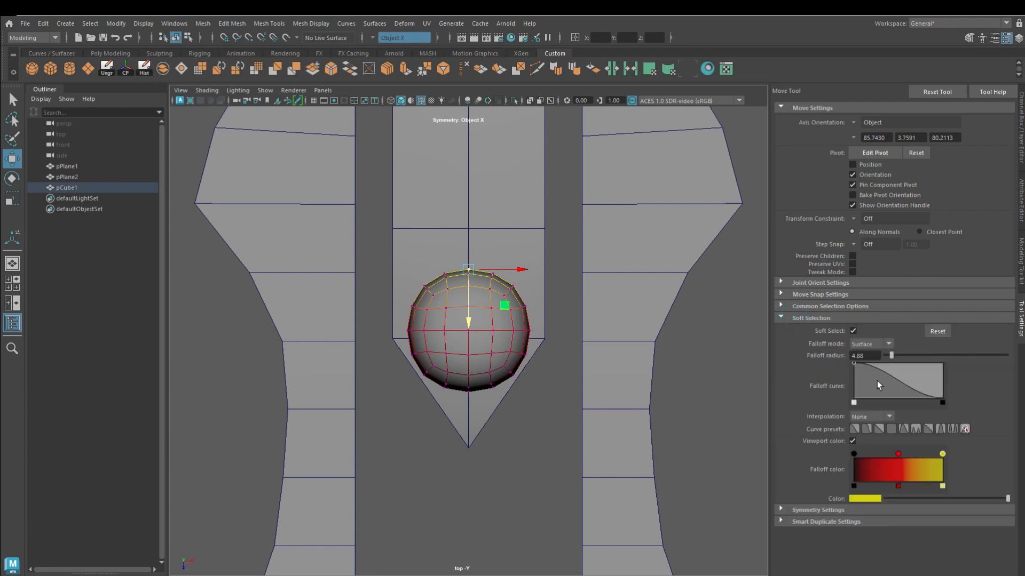
pyautogui.moveTo(461, 324); pyautogui.dragTo(483, 219)
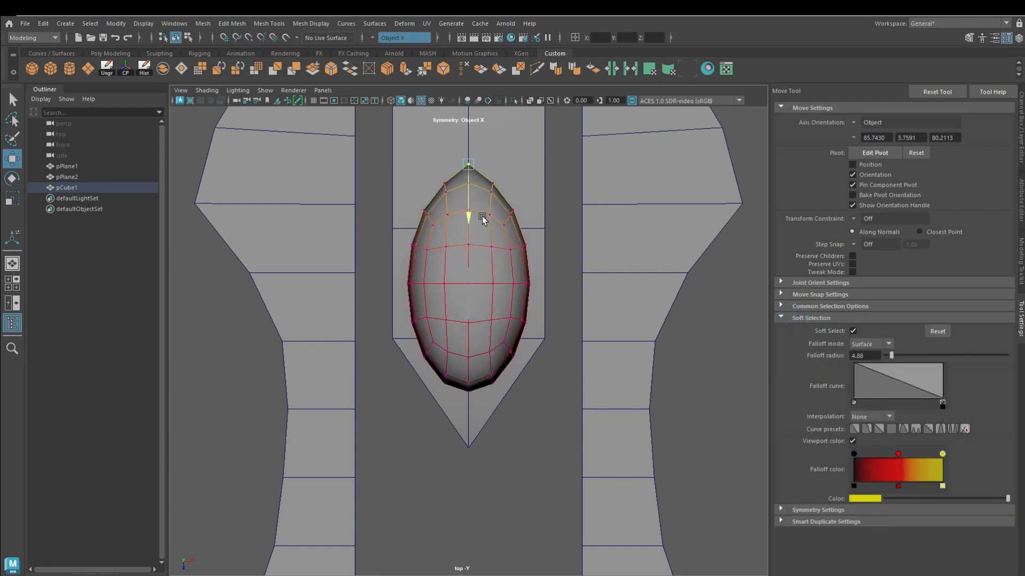
pyautogui.hotkey('ctrl', 'z')
pyautogui.hotkey('ctrl', 'z')
# Stretch the sphere lengthwise from both end vertices and widen its middle slightly to form a pointed oval canopy.
pyautogui.click(468, 390)
pyautogui.moveTo(469, 430); pyautogui.dragTo(469, 548)
pyautogui.click(468, 270)
pyautogui.moveTo(468, 325); pyautogui.dragTo(472, 291)
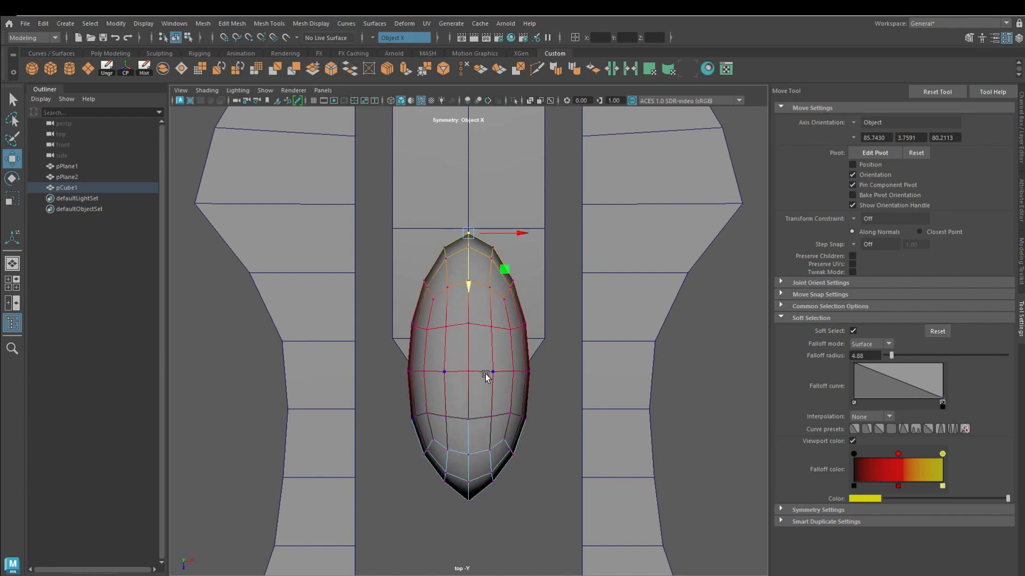
pyautogui.click(529, 371)
pyautogui.moveTo(578, 372); pyautogui.dragTo(591, 372)
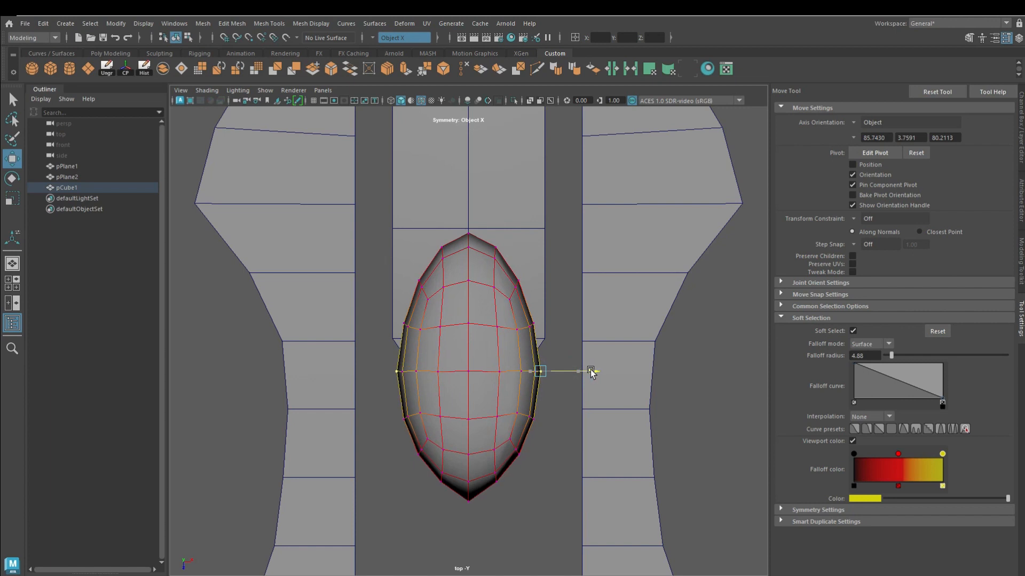
# Move the oval canopy back along the hull's length in object mode and return to the perspective view.
pyautogui.press('F8')
pyautogui.moveTo(474, 382); pyautogui.dragTo(465, 290)
pyautogui.press('space')
pyautogui.press('space')
# Turn off soft selection, delete the faces on the canopy's hidden underside, and return to object mode.
pyautogui.keyDown('alt'); pyautogui.moveTo(599, 346); pyautogui.dragTo(439, 251); pyautogui.keyUp('alt')
pyautogui.moveTo(438, 242); pyautogui.dragTo(434, 271, button='right')
pyautogui.press('b')
pyautogui.click(425, 283)
pyautogui.keyDown('shift'); pyautogui.doubleClick(458, 283); pyautogui.keyUp('shift')
pyautogui.press('Delete')
pyautogui.click(467, 311)
pyautogui.press('Delete')
pyautogui.click(519, 230)
pyautogui.press('F8')
# Reposition the canopy on the hull and raise it slightly so it sits along the sloped nose.
pyautogui.keyDown('alt'); pyautogui.moveTo(325, 240); pyautogui.dragTo(411, 251); pyautogui.keyUp('alt')
pyautogui.moveTo(475, 176); pyautogui.dragTo(355, 286)
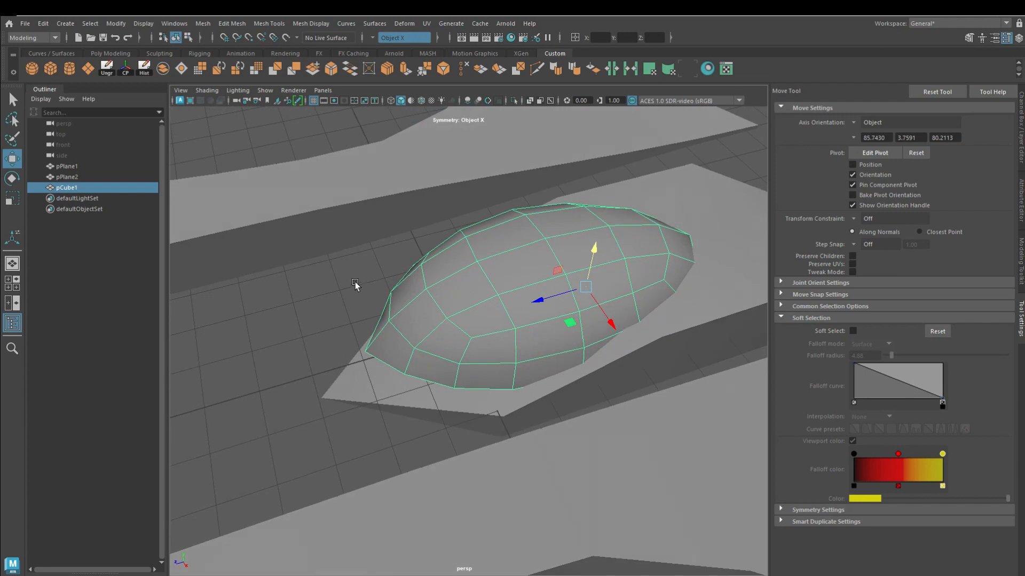
pyautogui.press('e')
pyautogui.keyDown('alt'); pyautogui.moveTo(564, 272); pyautogui.dragTo(510, 268); pyautogui.keyUp('alt')
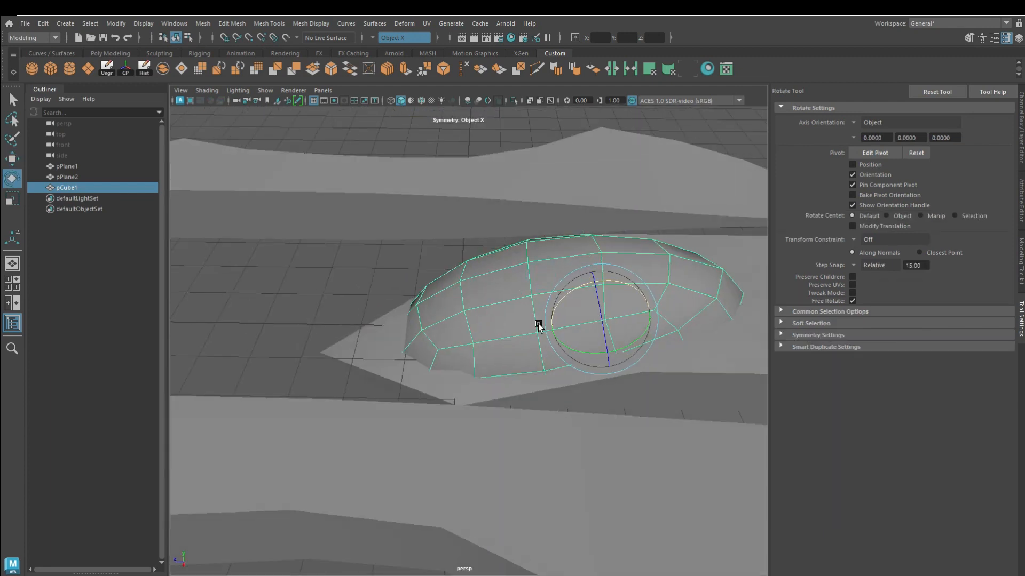
pyautogui.press('w')
pyautogui.moveTo(590, 277); pyautogui.dragTo(565, 259)
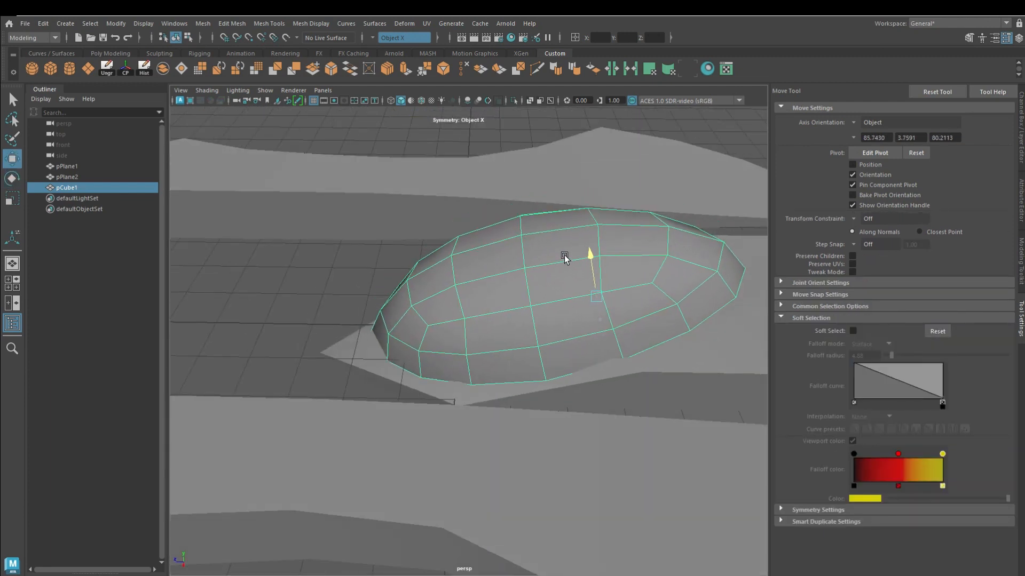
# Move the centre-line vertices on the hull's underside downward to form a keel.
pyautogui.keyDown('alt'); pyautogui.moveTo(680, 362); pyautogui.dragTo(555, 306, button='middle'); pyautogui.keyUp('alt')
pyautogui.moveTo(555, 307)
pyautogui.keyDown('alt'); pyautogui.mouseDown()
pyautogui.moveTo(592, 288)
pyautogui.moveTo(560, 306)
pyautogui.mouseUp(); pyautogui.keyUp('alt')
pyautogui.moveTo(457, 186); pyautogui.dragTo(468, 209)
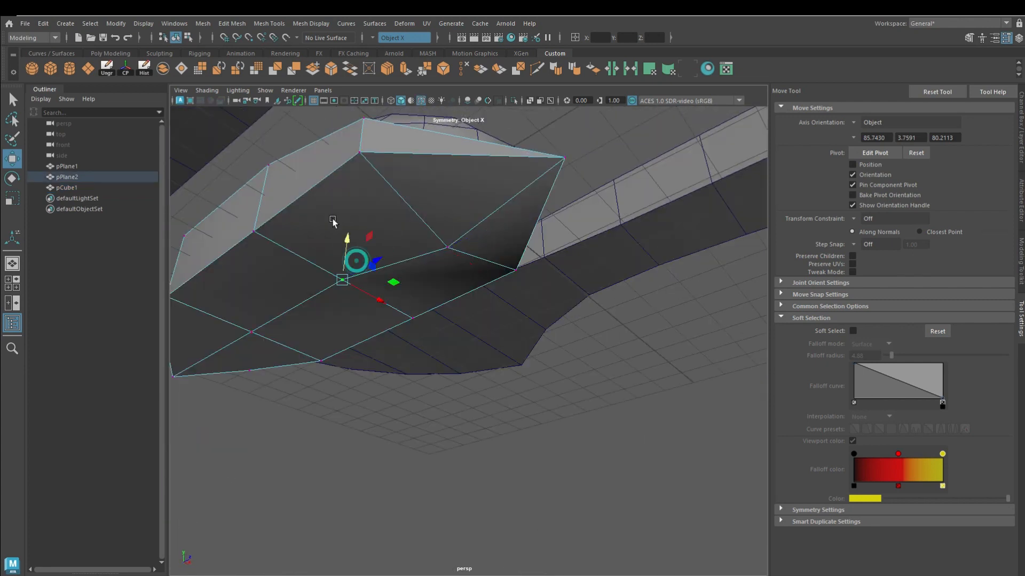
pyautogui.moveTo(347, 239); pyautogui.dragTo(343, 275)
pyautogui.click(252, 332)
pyautogui.moveTo(260, 291); pyautogui.dragTo(256, 328)
pyautogui.keyDown('alt'); pyautogui.moveTo(320, 289); pyautogui.dragTo(341, 306); pyautogui.keyUp('alt')
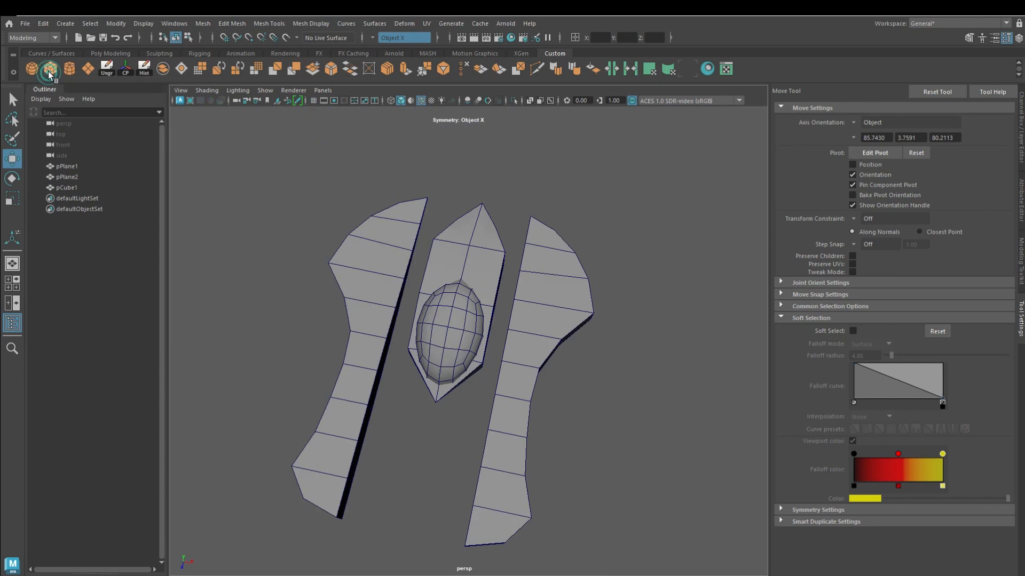
# Create another polygon cube, place it beyond the left side piece's head end, and select the side pieces.
pyautogui.click(51, 68)
pyautogui.moveTo(423, 304); pyautogui.dragTo(412, 226, button='middle')
pyautogui.click(354, 302)
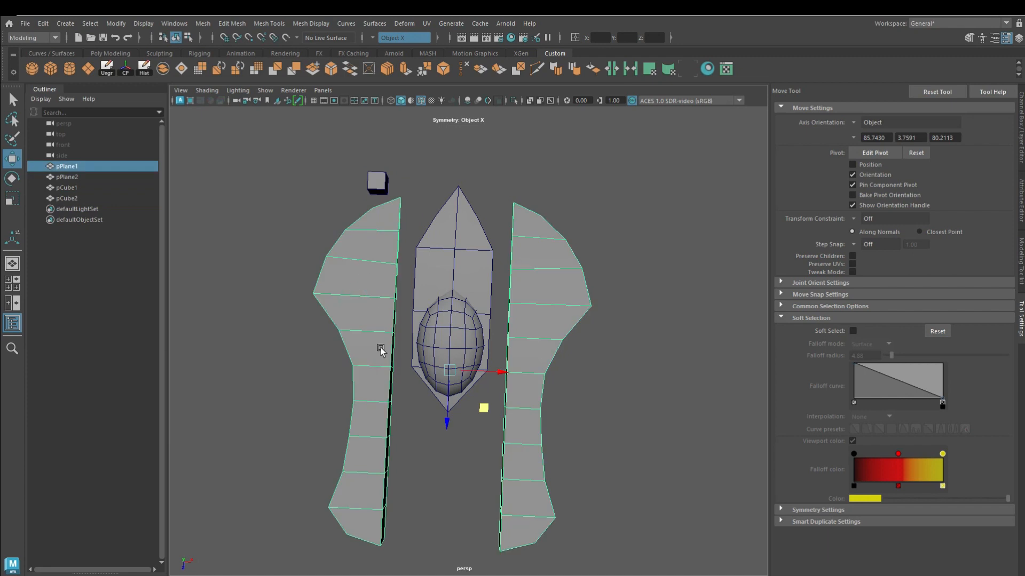
# Enlarge the new cube and position it in the top view over the head end of the left side piece.
pyautogui.click(375, 182)
pyautogui.press('r')
pyautogui.moveTo(378, 183); pyautogui.dragTo(431, 188)
pyautogui.press('w')
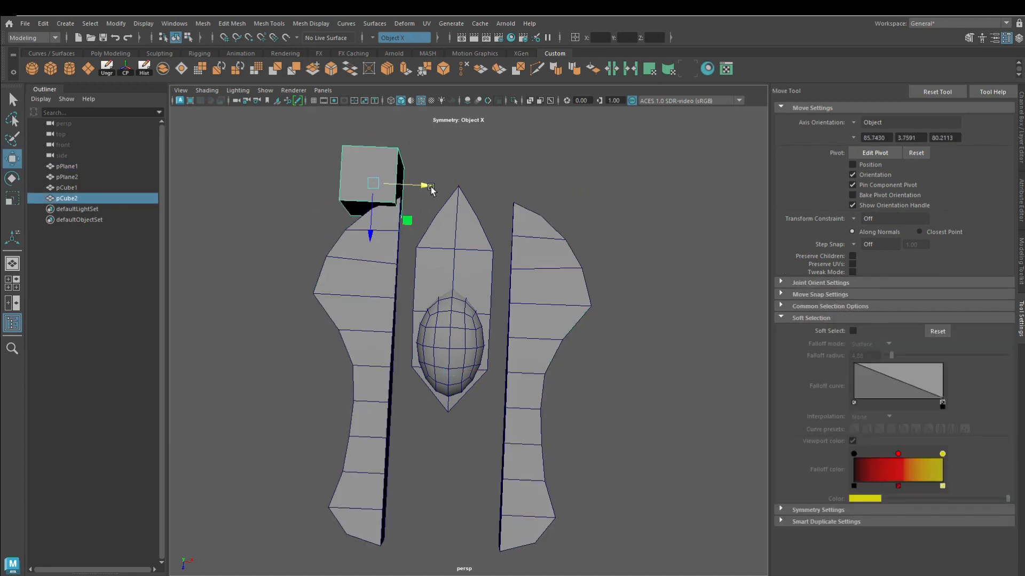
pyautogui.press('space')
pyautogui.press('space')
pyautogui.scroll(-2, 450, 243)
pyautogui.keyDown('alt'); pyautogui.moveTo(377, 198); pyautogui.dragTo(468, 376, button='middle'); pyautogui.keyUp('alt')
pyautogui.moveTo(479, 247)
pyautogui.mouseDown()
pyautogui.moveTo(466, 247)
pyautogui.moveTo(492, 253)
pyautogui.moveTo(479, 254)
pyautogui.mouseUp()
# Pull the cube's rear vertices back over the side piece, extending the inner rear corner further to angle the end.
pyautogui.click(313, 101)
pyautogui.click(12, 200)
pyautogui.moveTo(385, 244); pyautogui.dragTo(320, 246, button='right')
pyautogui.moveTo(304, 263); pyautogui.dragTo(425, 321)
pyautogui.keyDown('alt'); pyautogui.moveTo(537, 432); pyautogui.dragTo(540, 340, button='middle'); pyautogui.keyUp('alt')
pyautogui.press('w')
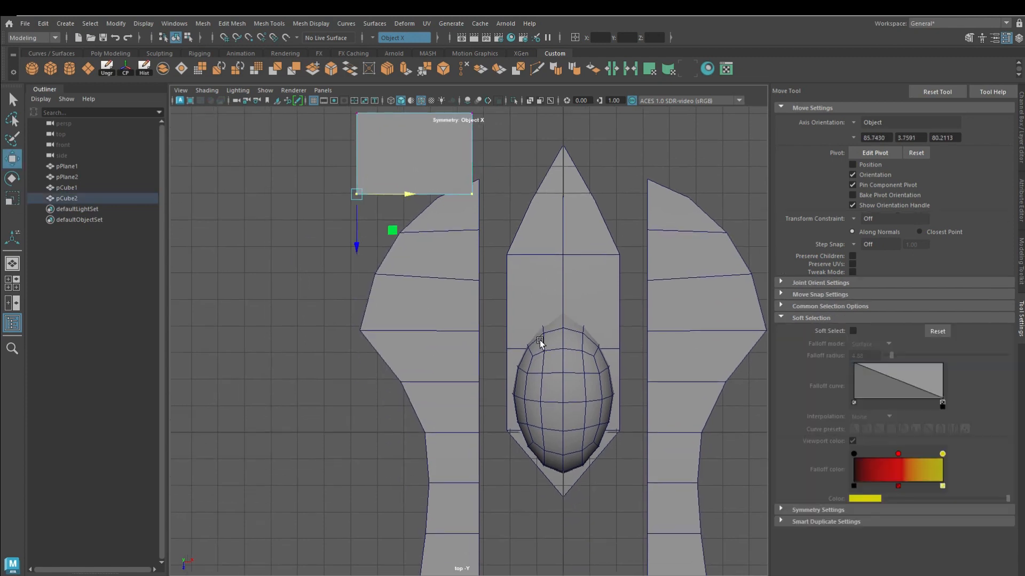
pyautogui.moveTo(353, 238); pyautogui.dragTo(382, 373)
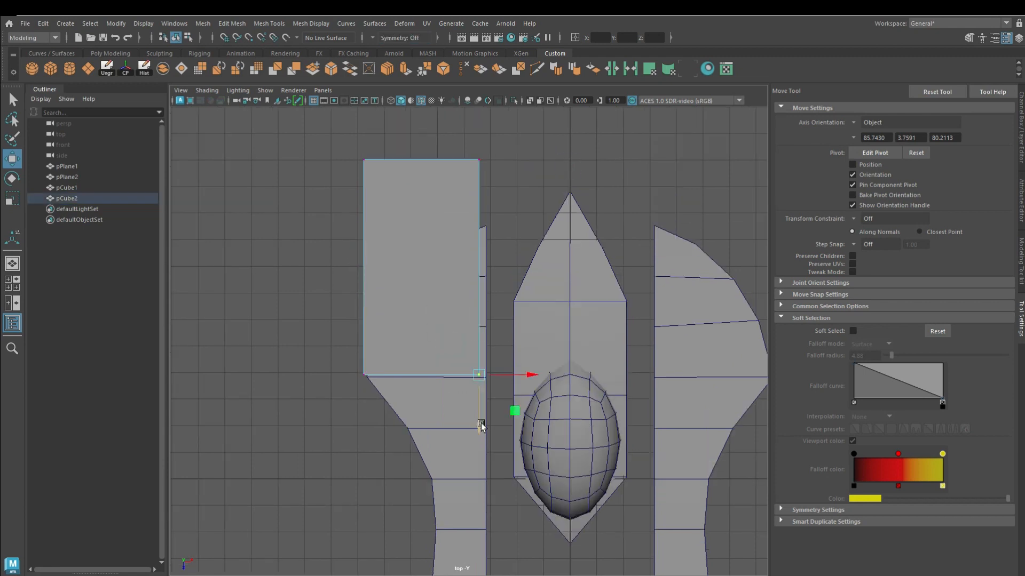
pyautogui.moveTo(480, 428); pyautogui.dragTo(469, 493)
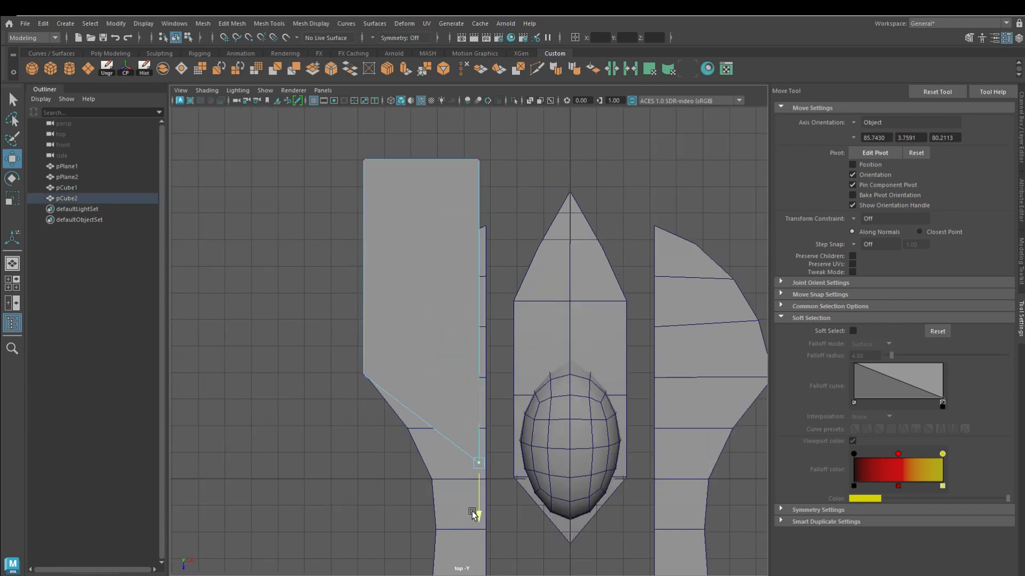
# Cut a lengthwise edge down the middle of the block and adjust its rear centre vertices to the side piece's outline.
pyautogui.click(540, 70)
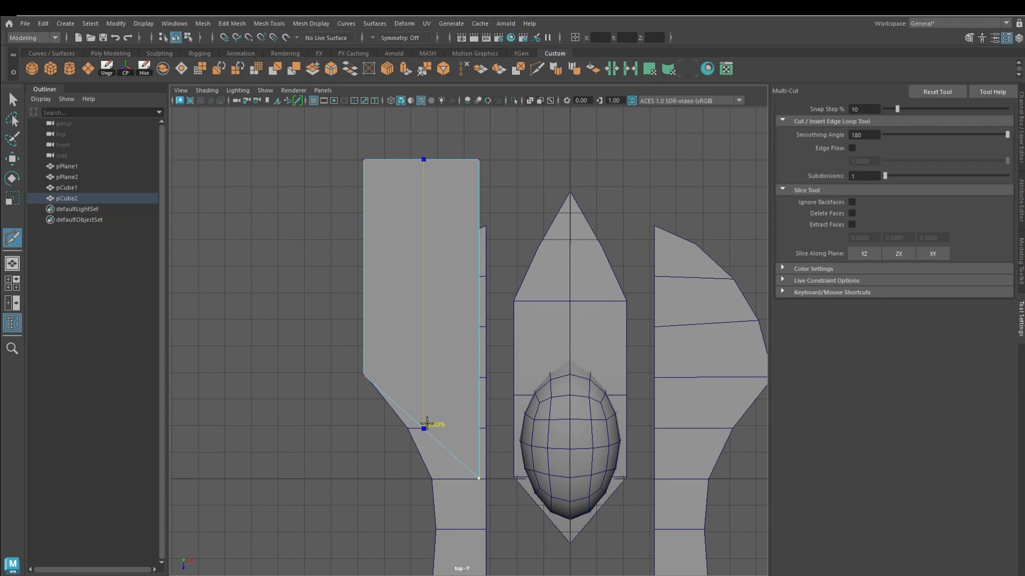
pyautogui.press('w')
pyautogui.moveTo(389, 407); pyautogui.dragTo(451, 457)
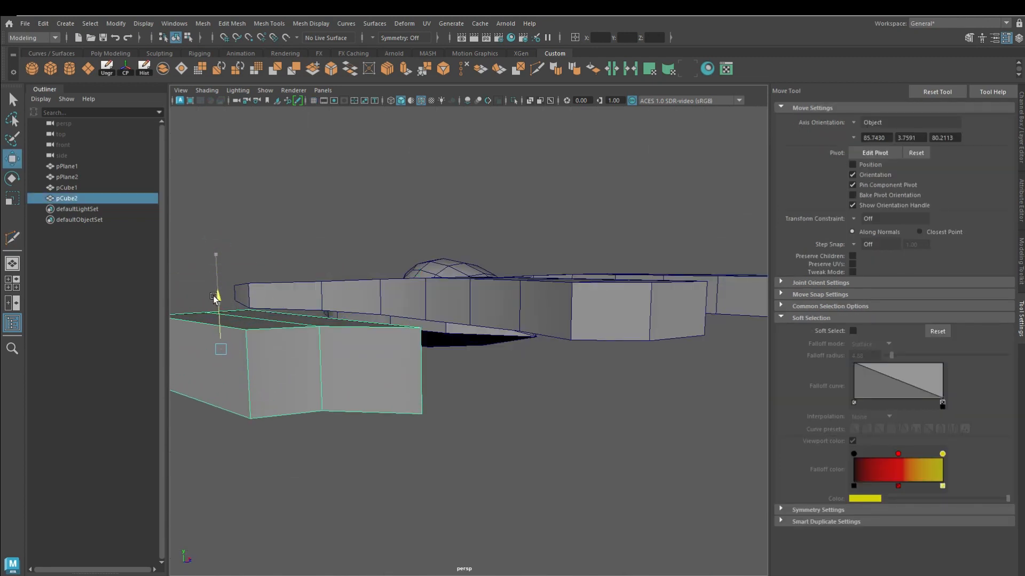
# Raise the block beneath the left side piece and snap its two top faces to the height of the side piece's underside.
pyautogui.moveTo(213, 298); pyautogui.dragTo(214, 277)
pyautogui.moveTo(617, 270); pyautogui.dragTo(618, 300, button='right')
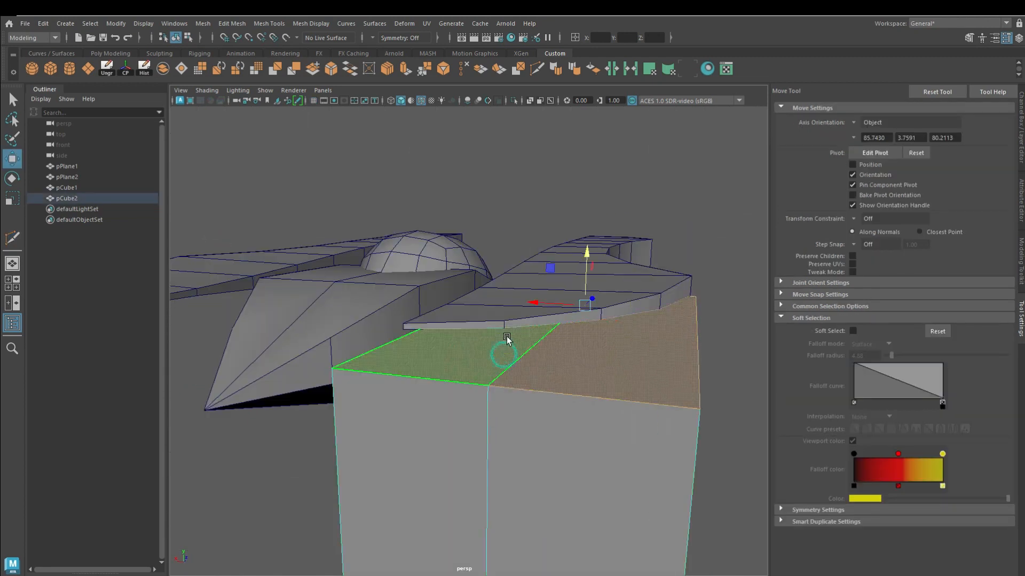
pyautogui.keyDown('shift'); pyautogui.click(508, 338); pyautogui.keyUp('shift')
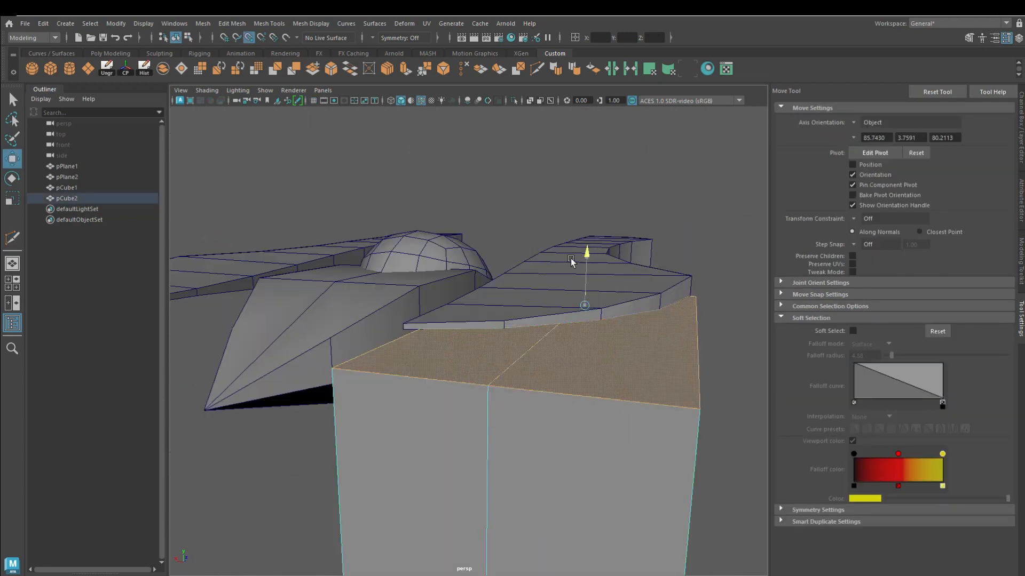
pyautogui.keyDown('alt'); pyautogui.moveTo(554, 374); pyautogui.dragTo(499, 434); pyautogui.keyUp('alt')
pyautogui.keyDown('alt'); pyautogui.moveTo(498, 435); pyautogui.dragTo(477, 298, button='middle'); pyautogui.keyUp('alt')
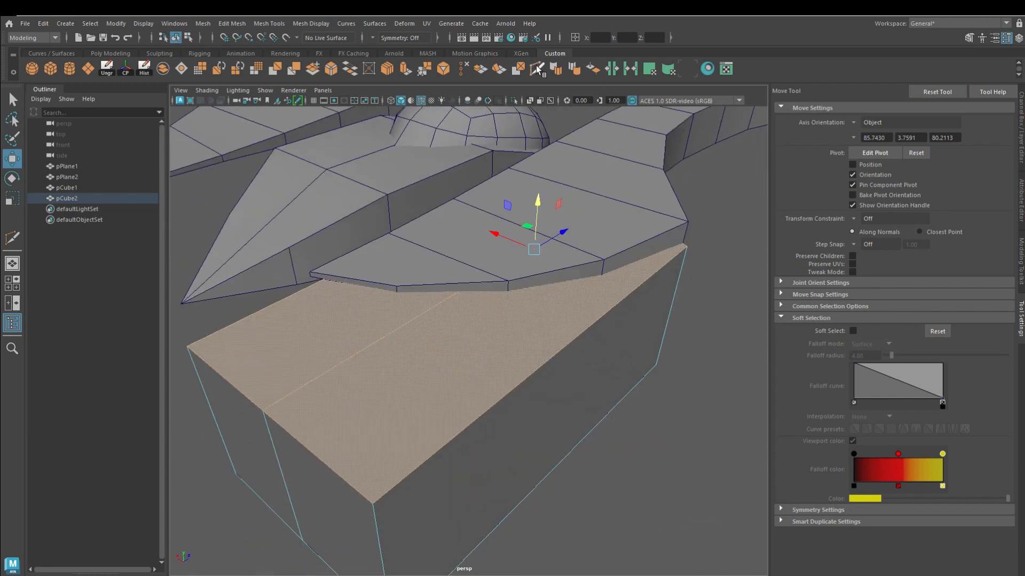
# Cut across the block's top faces and adjust its corner vertices so it fits under the side piece's head.
pyautogui.click(536, 68)
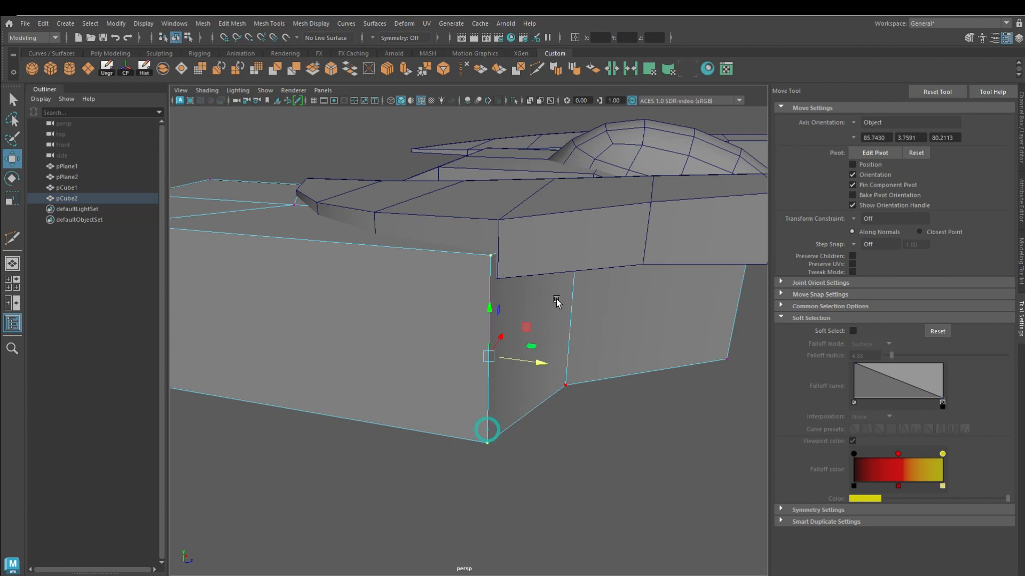
pyautogui.moveTo(543, 364); pyautogui.dragTo(548, 365)
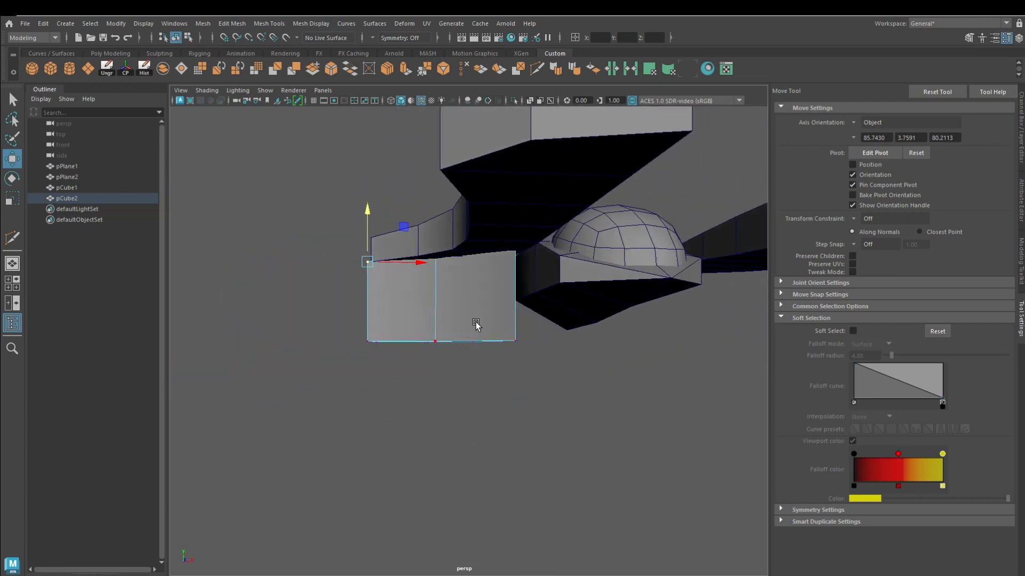
pyautogui.moveTo(516, 289); pyautogui.dragTo(526, 342)
pyautogui.moveTo(435, 201); pyautogui.dragTo(457, 195)
pyautogui.keyDown('alt'); pyautogui.moveTo(492, 242); pyautogui.dragTo(511, 292); pyautogui.keyUp('alt')
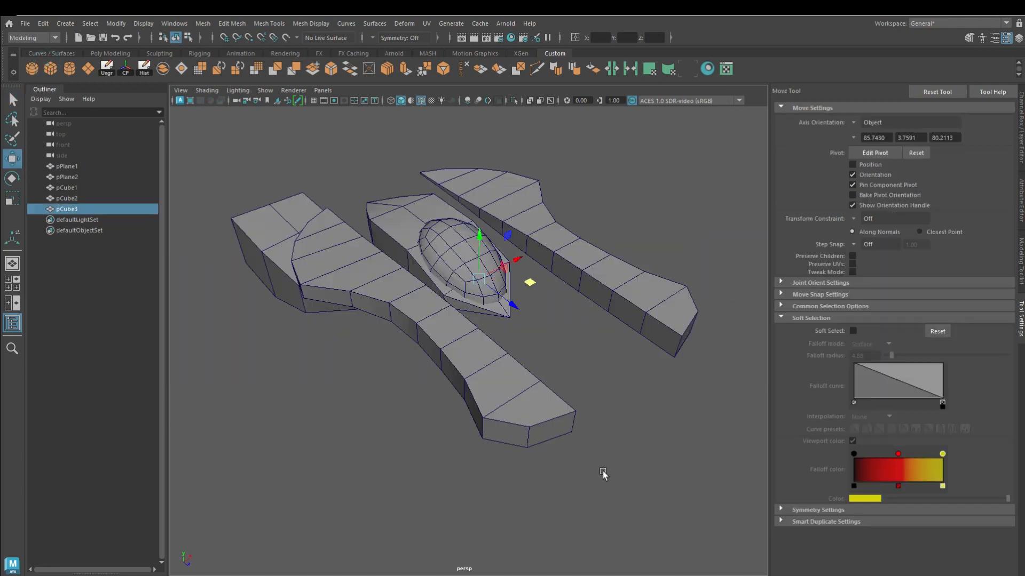
# Move the next new cube out to the inner edge of the left side piece's tail.
pyautogui.moveTo(529, 282); pyautogui.dragTo(662, 468)
pyautogui.keyDown('alt'); pyautogui.moveTo(662, 468); pyautogui.dragTo(418, 206); pyautogui.keyUp('alt')
pyautogui.press('r')
pyautogui.press('w')
pyautogui.scroll(5, 423, 210)
# Stretch the cube into a long thin beam extending past the tail and raise it to the side piece's level.
pyautogui.moveTo(413, 215); pyautogui.dragTo(412, 244, button='right')
pyautogui.click(424, 228)
pyautogui.press('r')
pyautogui.moveTo(431, 226); pyautogui.dragTo(462, 242)
pyautogui.press('w')
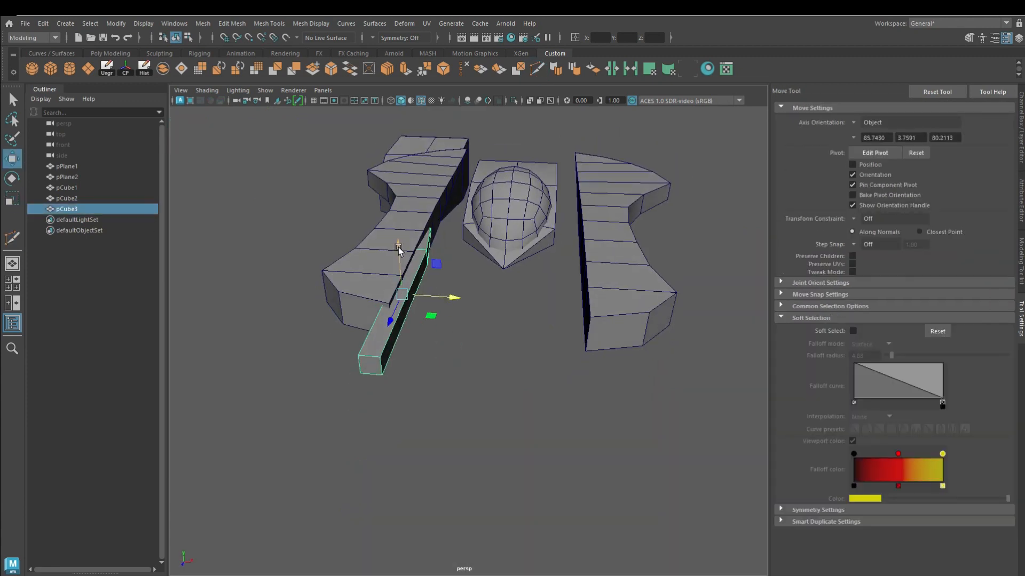
pyautogui.moveTo(399, 247); pyautogui.dragTo(400, 236)
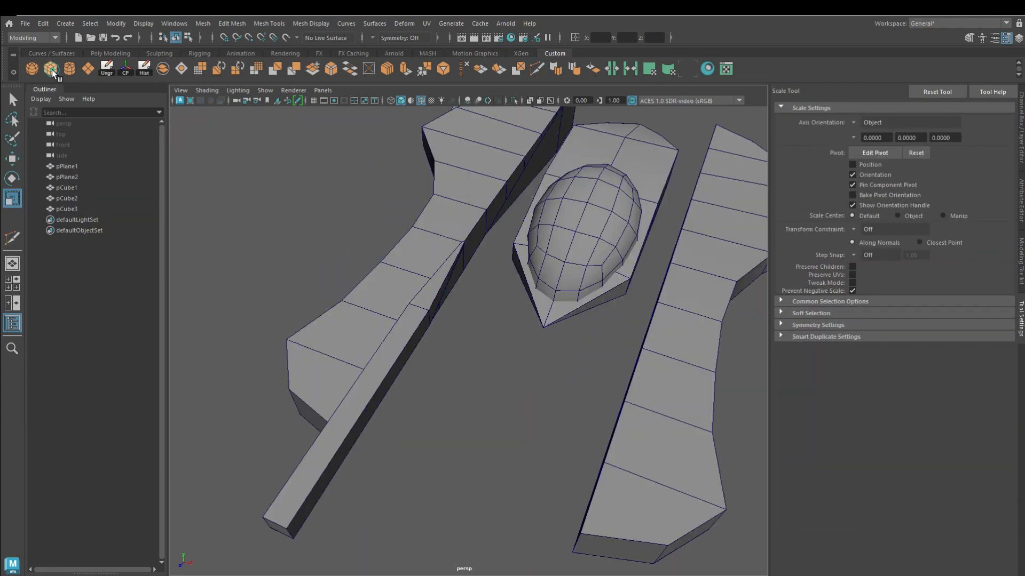
# Create another polygon cube, move it over to the beam and scale it into a small narrow block.
pyautogui.click(50, 69)
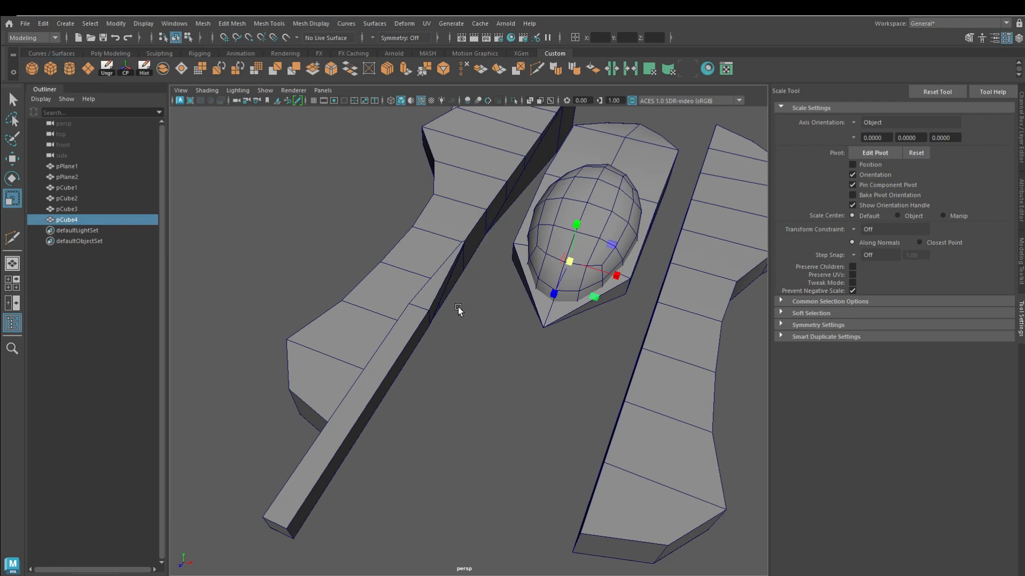
pyautogui.moveTo(568, 270); pyautogui.dragTo(465, 244)
pyautogui.keyDown('alt'); pyautogui.moveTo(464, 244); pyautogui.dragTo(289, 293); pyautogui.keyUp('alt')
pyautogui.click(12, 198)
pyautogui.moveTo(407, 242); pyautogui.dragTo(444, 249)
pyautogui.keyDown('alt'); pyautogui.moveTo(494, 277); pyautogui.dragTo(464, 379); pyautogui.keyUp('alt')
# Place the small block crosswise over the beam near the end of the left side piece's tail.
pyautogui.press('w')
pyautogui.moveTo(455, 346); pyautogui.dragTo(413, 273)
pyautogui.click(507, 359)
pyautogui.keyDown('alt'); pyautogui.moveTo(507, 359); pyautogui.dragTo(366, 393); pyautogui.keyUp('alt')
pyautogui.click(352, 399)
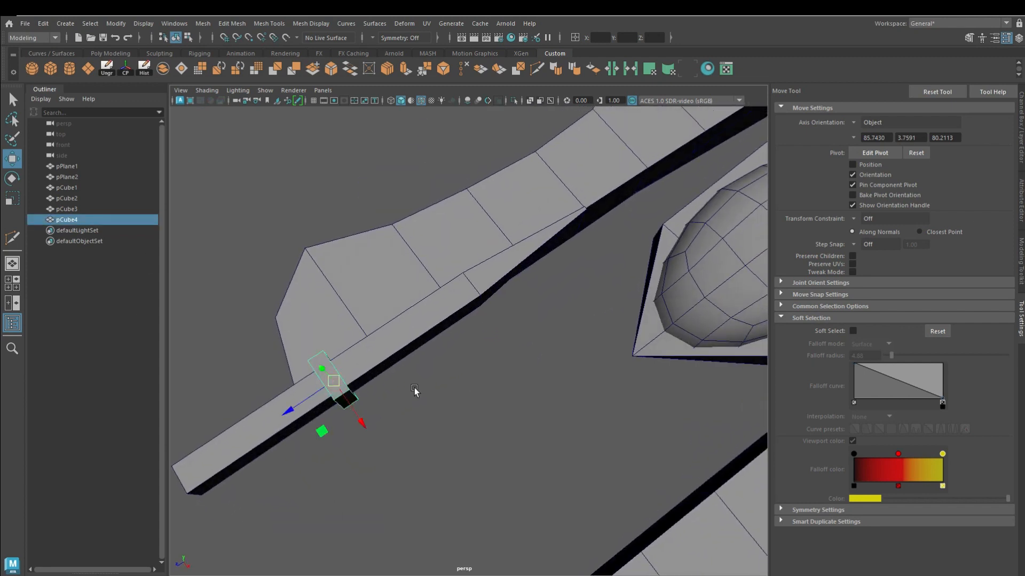
# Duplicate the small block with an offset along the beam and repeat the offset duplication three more times.
pyautogui.hotkey('ctrl', 'd')
pyautogui.moveTo(287, 408); pyautogui.dragTo(320, 391)
pyautogui.hotkey('shift', 'd')
pyautogui.hotkey('shift', 'd')
pyautogui.hotkey('shift', 'd')
pyautogui.keyDown('alt'); pyautogui.moveTo(570, 433); pyautogui.dragTo(709, 406); pyautogui.keyUp('alt')
pyautogui.click(709, 406)
# Create another polygon cube, shape it into a wide bar and place it across the outer edge of the left head.
pyautogui.click(51, 68)
pyautogui.moveTo(658, 222); pyautogui.dragTo(471, 315)
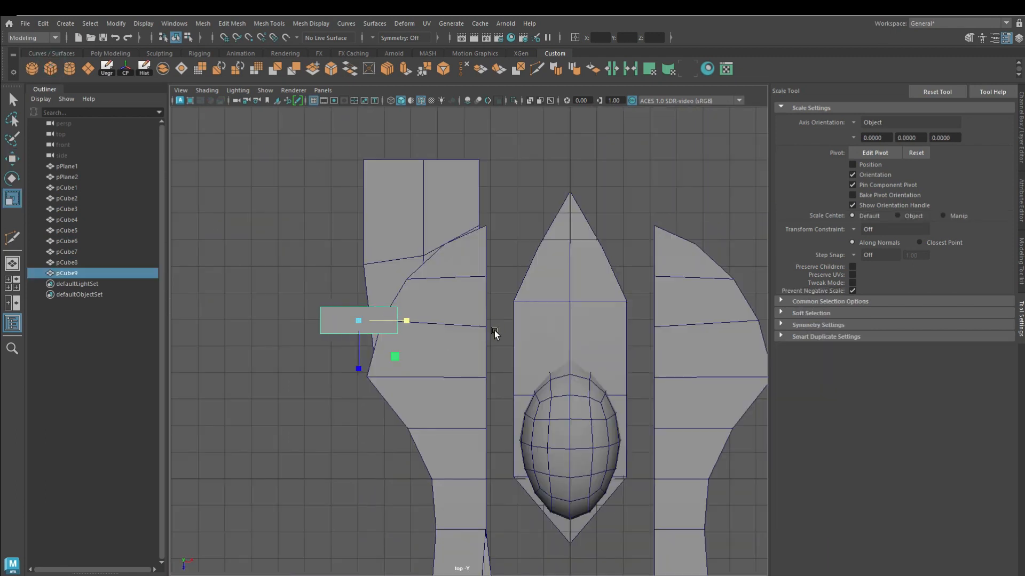
pyautogui.press('w')
pyautogui.moveTo(417, 323); pyautogui.dragTo(441, 324)
pyautogui.moveTo(386, 364); pyautogui.dragTo(382, 381)
pyautogui.moveTo(382, 380); pyautogui.dragTo(407, 283)
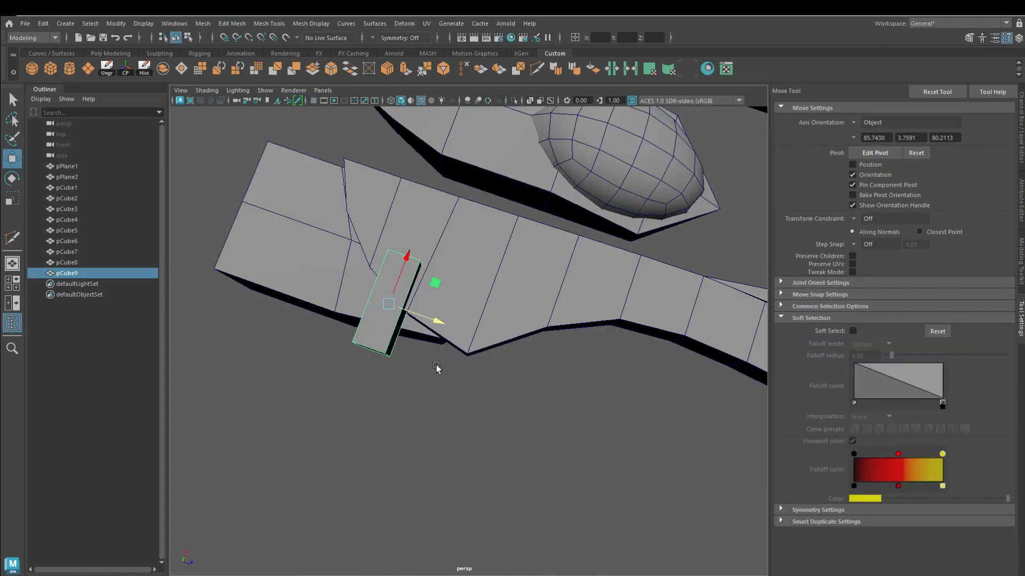
# Adjust the bar's height and duplicate it twice along the left head to form a row of three spaced bars.
pyautogui.moveTo(386, 269); pyautogui.dragTo(386, 286, button='right')
pyautogui.keyDown('alt'); pyautogui.moveTo(388, 289); pyautogui.dragTo(395, 269); pyautogui.keyUp('alt')
pyautogui.moveTo(377, 267); pyautogui.dragTo(414, 273, button='right')
pyautogui.moveTo(414, 274); pyautogui.dragTo(472, 293)
# Select the bottom faces of all three bars and raise them to make the bars thinner.
pyautogui.click(401, 372)
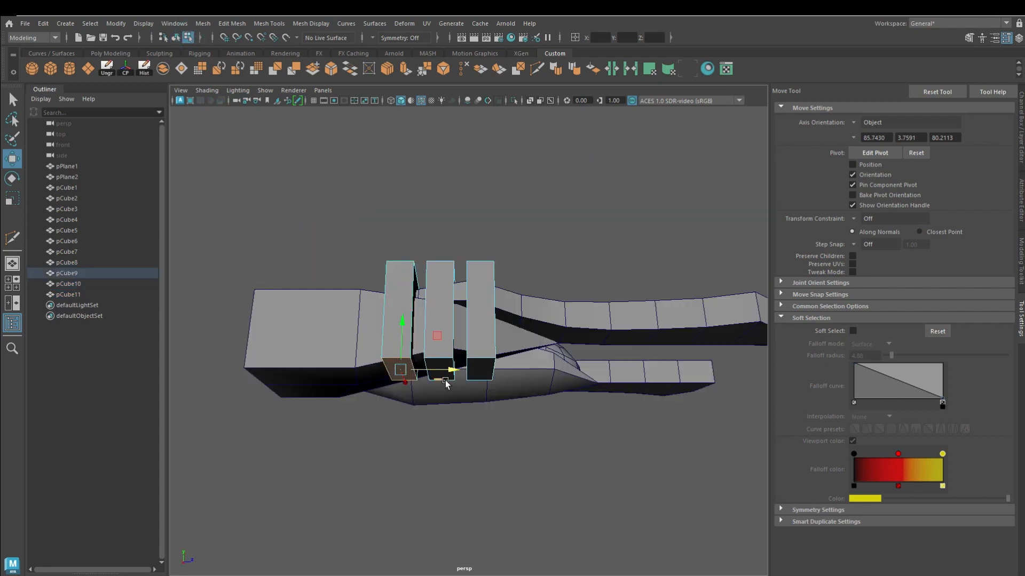
pyautogui.keyDown('shift'); pyautogui.click(448, 376); pyautogui.keyUp('shift')
pyautogui.keyDown('shift'); pyautogui.click(480, 376); pyautogui.keyUp('shift')
pyautogui.moveTo(450, 331); pyautogui.dragTo(455, 286)
pyautogui.keyDown('alt'); pyautogui.moveTo(455, 286); pyautogui.dragTo(355, 323); pyautogui.keyUp('alt')
pyautogui.keyDown('alt'); pyautogui.moveTo(547, 336); pyautogui.dragTo(441, 388); pyautogui.keyUp('alt')
pyautogui.scroll(1, 440, 389)
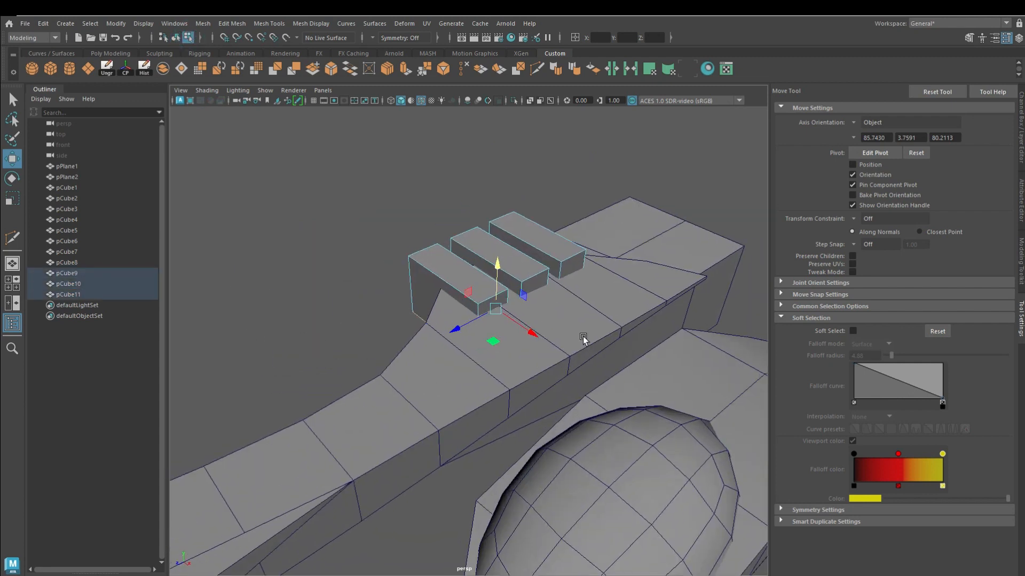
# Select the inner end faces of the three bars and pull them inward to lengthen the bars across the head.
pyautogui.click(569, 267)
pyautogui.keyDown('shift'); pyautogui.click(535, 283); pyautogui.keyUp('shift')
pyautogui.keyDown('shift'); pyautogui.click(465, 306); pyautogui.keyUp('shift')
pyautogui.keyDown('ctrl'); pyautogui.click(439, 292); pyautogui.keyUp('ctrl')
pyautogui.keyDown('shift'); pyautogui.click(498, 304); pyautogui.keyUp('shift')
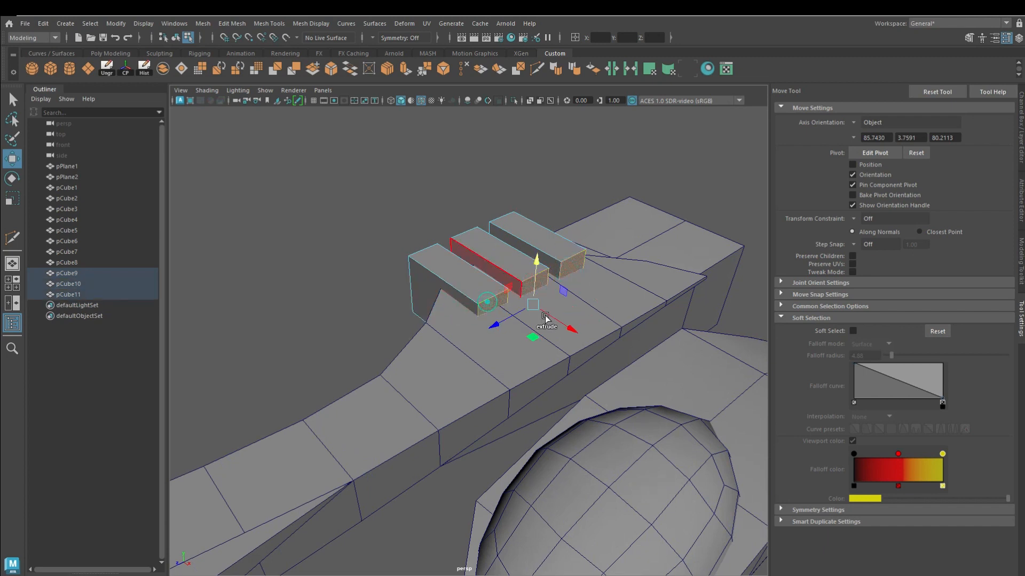
pyautogui.moveTo(574, 332); pyautogui.dragTo(618, 361)
pyautogui.keyDown('alt'); pyautogui.moveTo(357, 335); pyautogui.dragTo(405, 320); pyautogui.keyUp('alt')
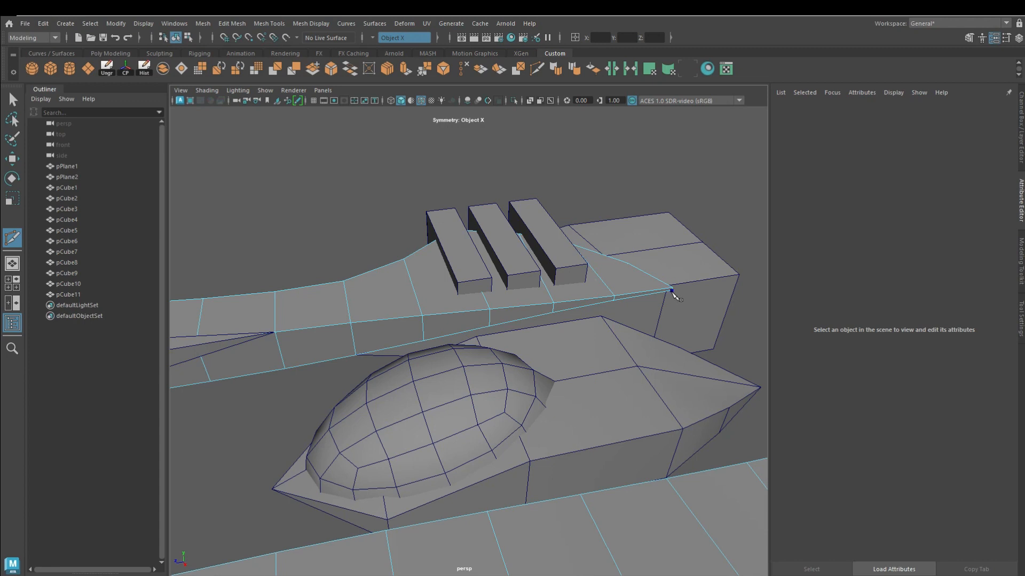
# With object X symmetry, cut a lengthwise edge along the side piece's inner wall from the front tip to the narrow section.
pyautogui.click(671, 291)
pyautogui.scroll(4, 675, 288)
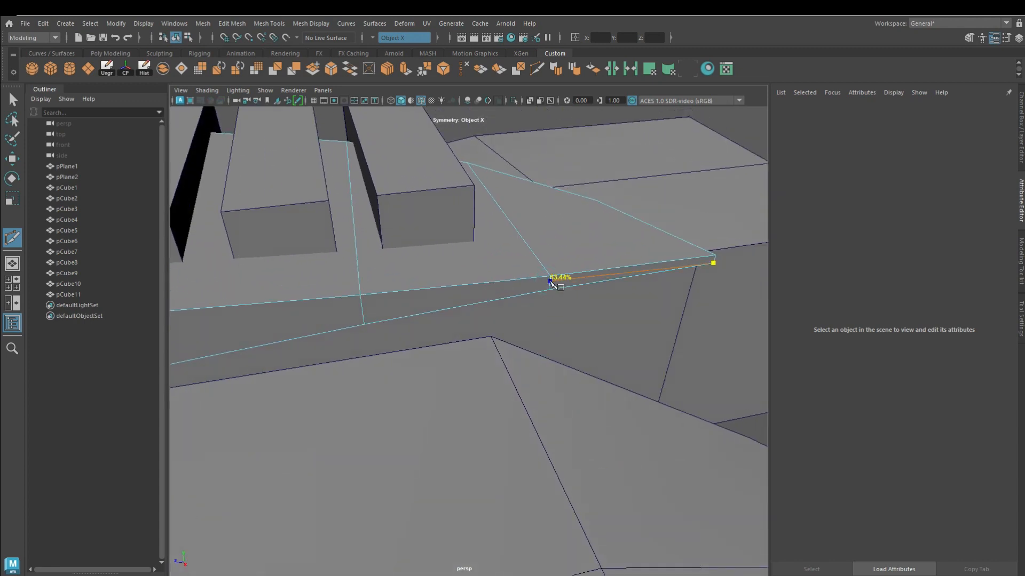
pyautogui.click(549, 283)
pyautogui.keyDown('alt'); pyautogui.moveTo(549, 284); pyautogui.dragTo(452, 301); pyautogui.keyUp('alt')
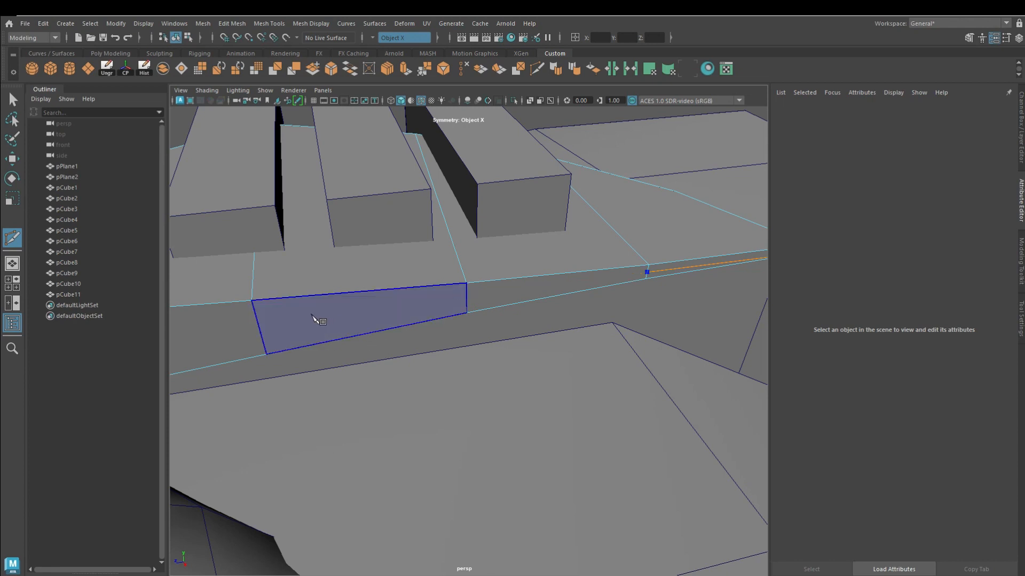
pyautogui.click(256, 319)
pyautogui.keyDown('alt'); pyautogui.moveTo(255, 318); pyautogui.dragTo(502, 340); pyautogui.keyUp('alt')
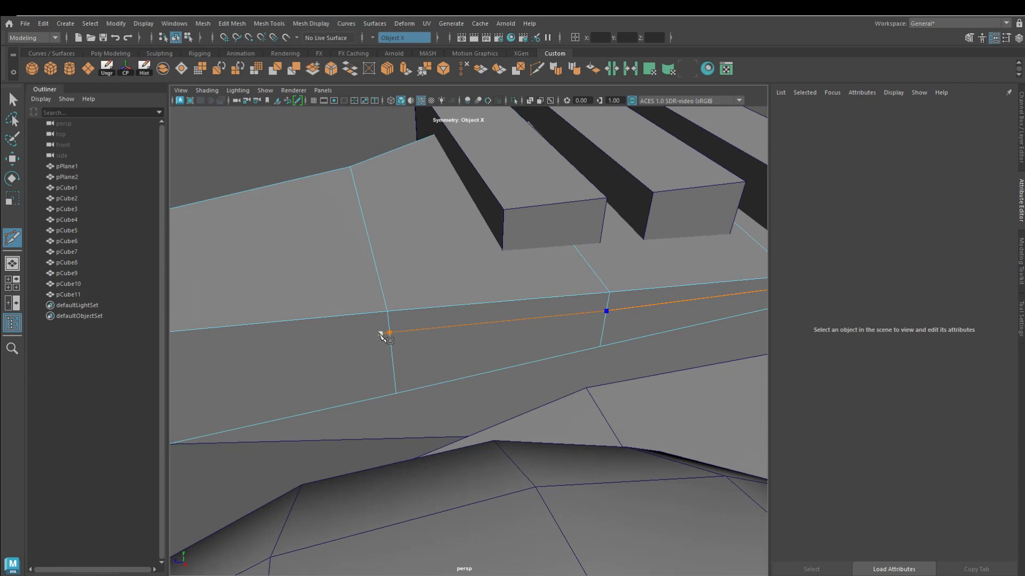
pyautogui.keyDown('alt'); pyautogui.moveTo(371, 341); pyautogui.dragTo(507, 309, button='middle'); pyautogui.keyUp('alt')
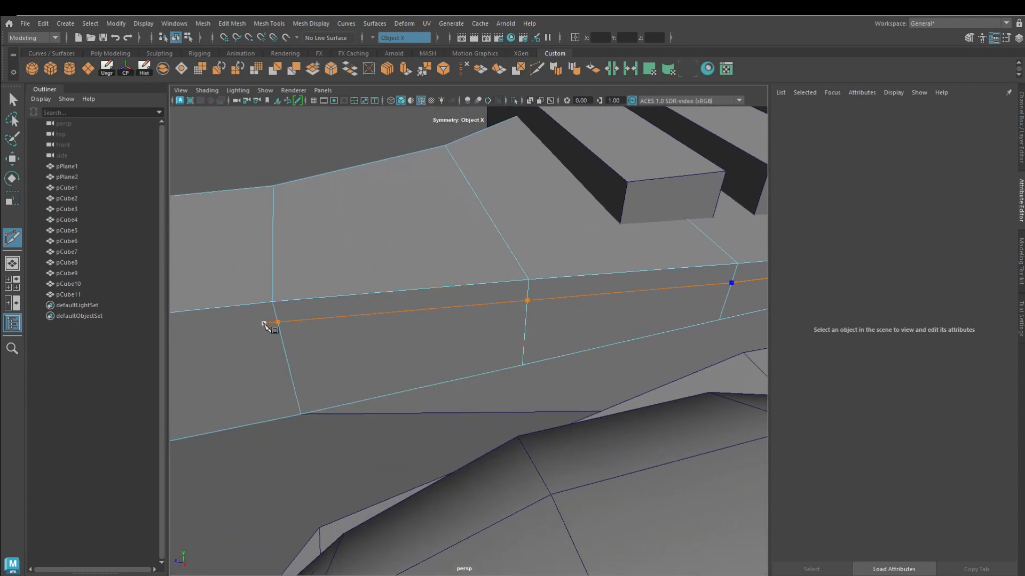
pyautogui.click(285, 341)
pyautogui.keyDown('alt'); pyautogui.moveTo(285, 342); pyautogui.dragTo(429, 375); pyautogui.keyUp('alt')
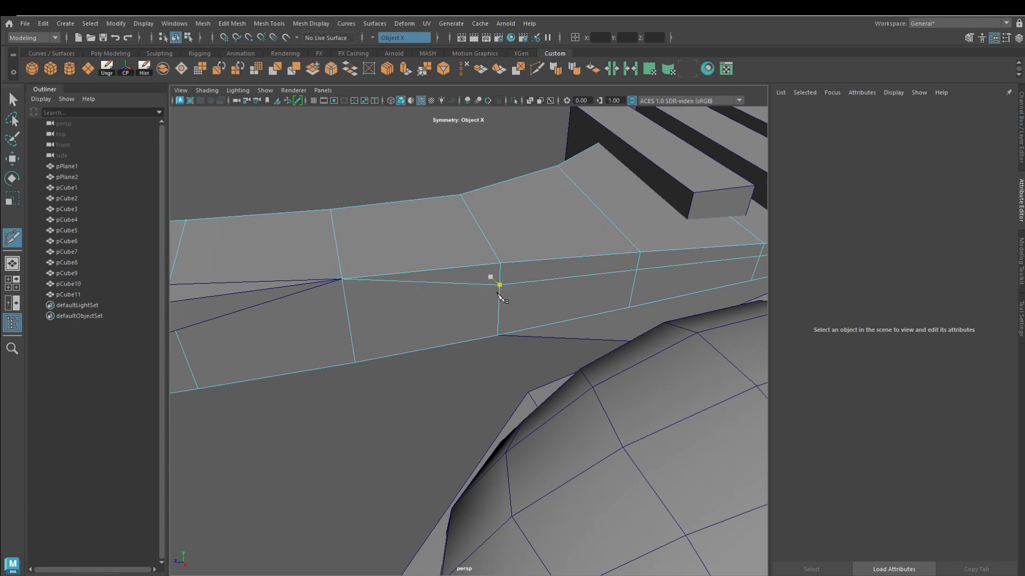
pyautogui.keyDown('alt'); pyautogui.moveTo(442, 340); pyautogui.dragTo(343, 399); pyautogui.keyUp('alt')
# Select the lengthwise edge loop on the side pieces' inner walls and shift it slightly sideways.
pyautogui.press('w')
pyautogui.click(418, 299)
pyautogui.doubleClick(457, 290)
pyautogui.keyDown('alt'); pyautogui.moveTo(457, 290); pyautogui.dragTo(414, 329); pyautogui.keyUp('alt')
pyautogui.moveTo(518, 323); pyautogui.dragTo(488, 322)
# Select the strip of lower faces along the side pieces' inner walls and extrude it toward the hull.
pyautogui.keyDown('alt'); pyautogui.moveTo(477, 438); pyautogui.dragTo(448, 356); pyautogui.keyUp('alt')
pyautogui.moveTo(359, 272); pyautogui.dragTo(357, 330, button='right')
pyautogui.click(395, 345)
pyautogui.keyDown('alt'); pyautogui.moveTo(454, 362); pyautogui.dragTo(287, 376); pyautogui.keyUp('alt')
pyautogui.keyDown('shift'); pyautogui.doubleClick(561, 331); pyautogui.keyUp('shift')
pyautogui.keyDown('alt'); pyautogui.moveTo(238, 253); pyautogui.dragTo(441, 327); pyautogui.keyUp('alt')
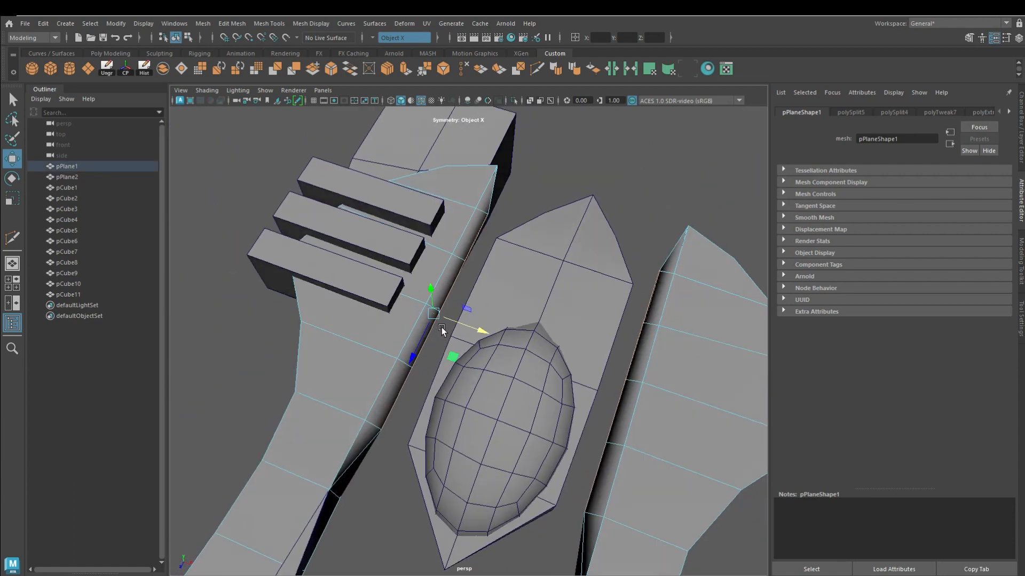
pyautogui.click(407, 66)
pyautogui.moveTo(406, 419); pyautogui.dragTo(434, 465)
# Isolate the side pieces and hull, and delete the extrusion's end faces that face the hull.
pyautogui.moveTo(459, 272); pyautogui.dragTo(506, 254, button='right')
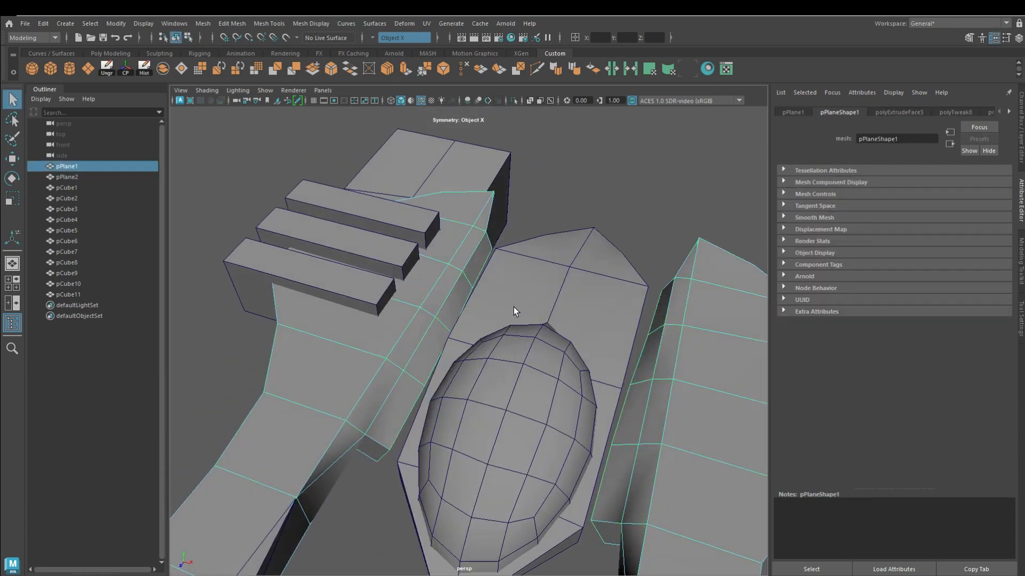
pyautogui.keyDown('shift'); pyautogui.click(513, 311); pyautogui.keyUp('shift')
pyautogui.click(514, 100)
pyautogui.keyDown('alt'); pyautogui.moveTo(448, 384); pyautogui.dragTo(433, 288); pyautogui.keyUp('alt')
pyautogui.moveTo(432, 265); pyautogui.dragTo(424, 309, button='right')
pyautogui.click(433, 315)
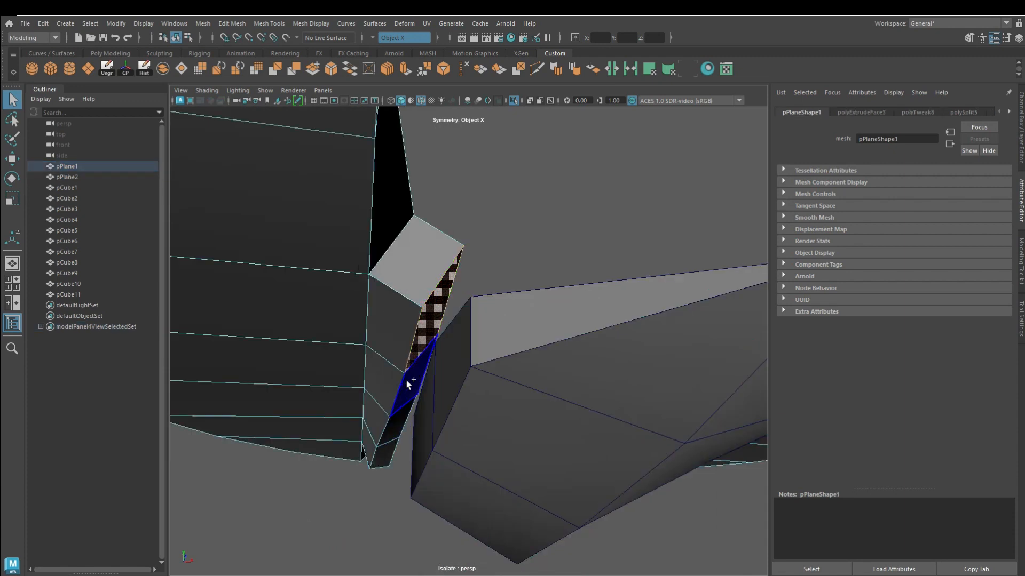
pyautogui.press('Delete')
# Snap the open-edge vertices of the extrusions onto the hull's side vertices to bridge the side pieces to the hull.
pyautogui.moveTo(402, 246); pyautogui.dragTo(356, 241, button='right')
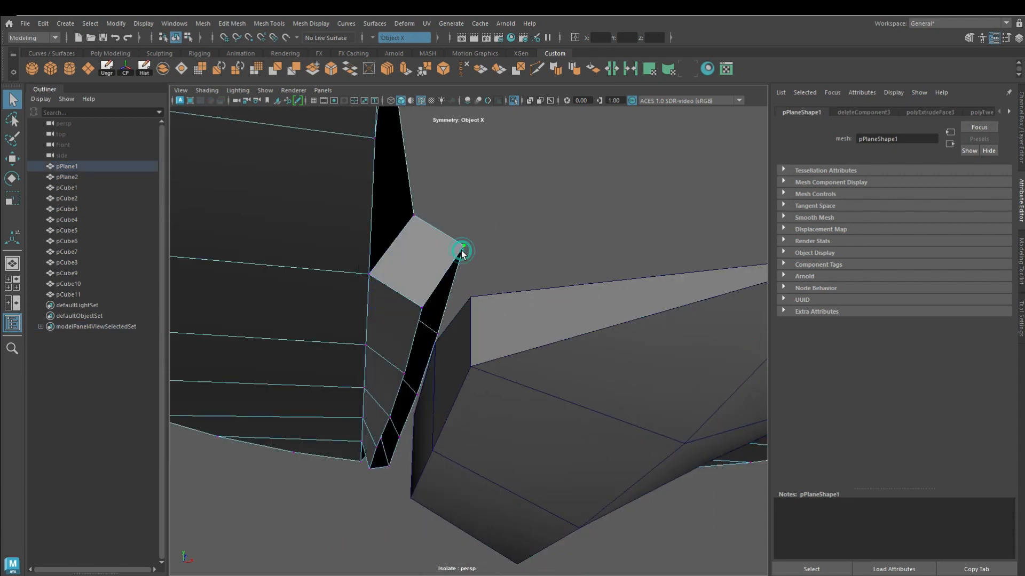
pyautogui.moveTo(421, 315); pyautogui.dragTo(470, 367)
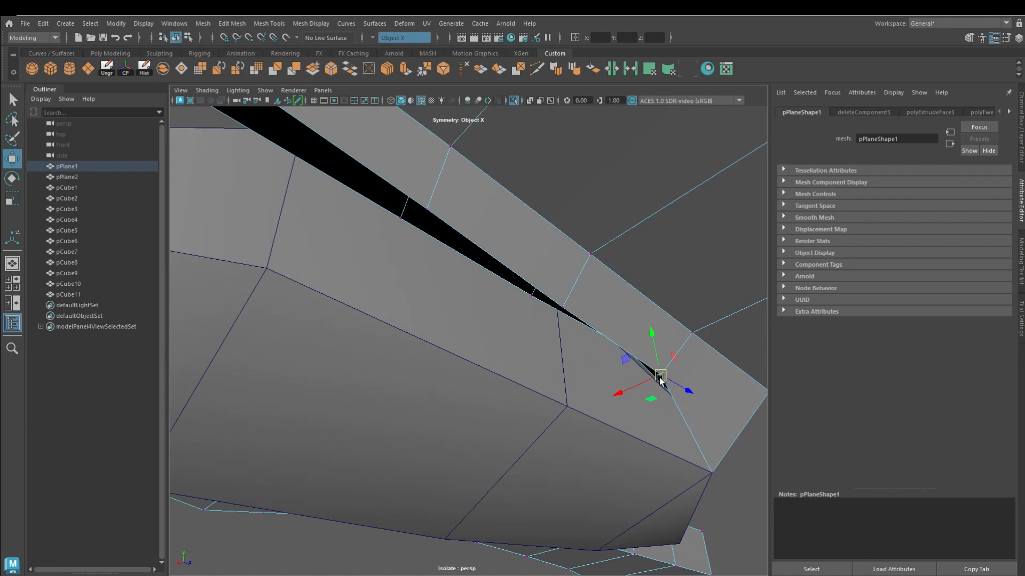
pyautogui.moveTo(658, 377); pyautogui.dragTo(583, 410)
pyautogui.moveTo(557, 323); pyautogui.dragTo(567, 407, button='middle')
pyautogui.keyDown('alt'); pyautogui.moveTo(538, 386); pyautogui.dragTo(409, 384, button='right'); pyautogui.keyUp('alt')
pyautogui.keyDown('alt'); pyautogui.moveTo(409, 384); pyautogui.dragTo(531, 354); pyautogui.keyUp('alt')
pyautogui.keyDown('alt'); pyautogui.moveTo(432, 292); pyautogui.dragTo(480, 354); pyautogui.keyUp('alt')
pyautogui.moveTo(417, 263); pyautogui.dragTo(537, 167)
# Select the hull, leave the current isolated view and isolate the hull on its own.
pyautogui.click(532, 302)
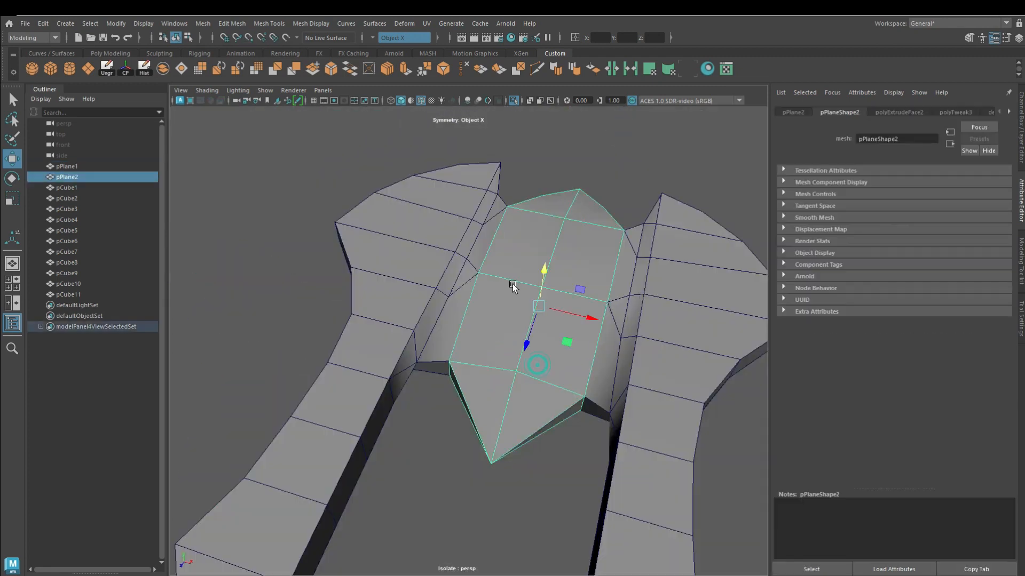
pyautogui.click(514, 100)
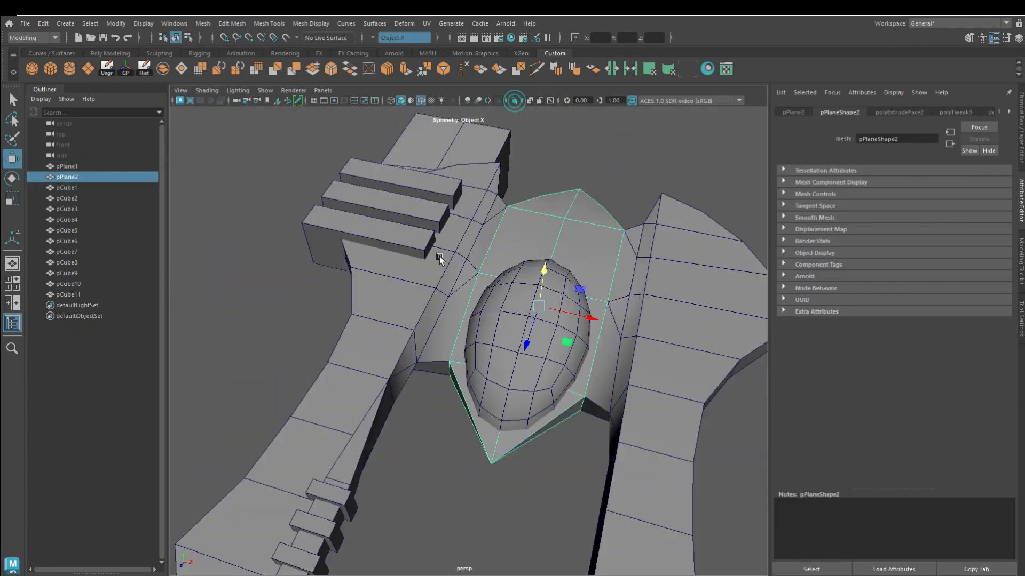
pyautogui.click(514, 101)
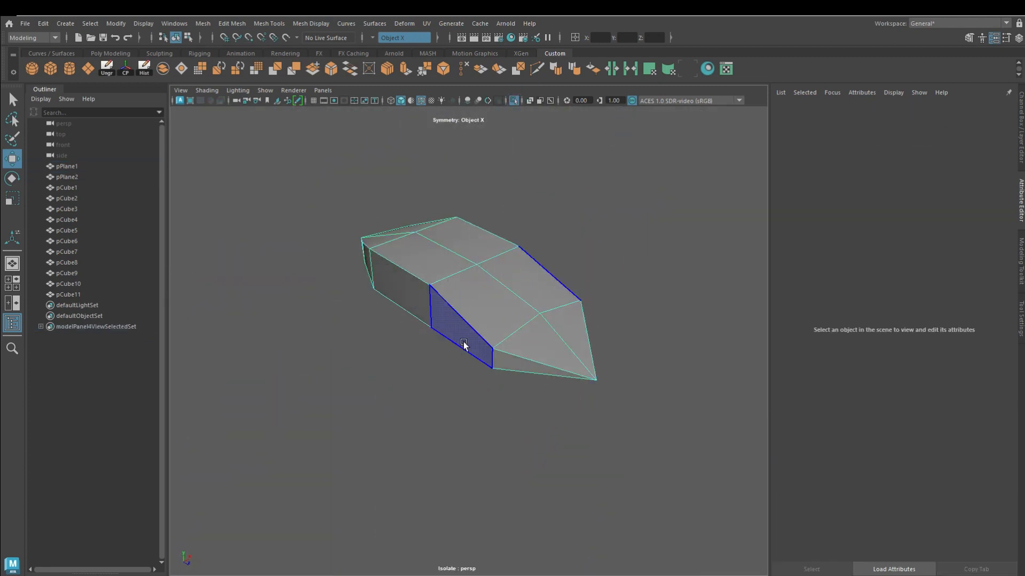
# Delete the hull's side faces where the side pieces attach, and leave the isolated view after checking the side pieces.
pyautogui.click(465, 343)
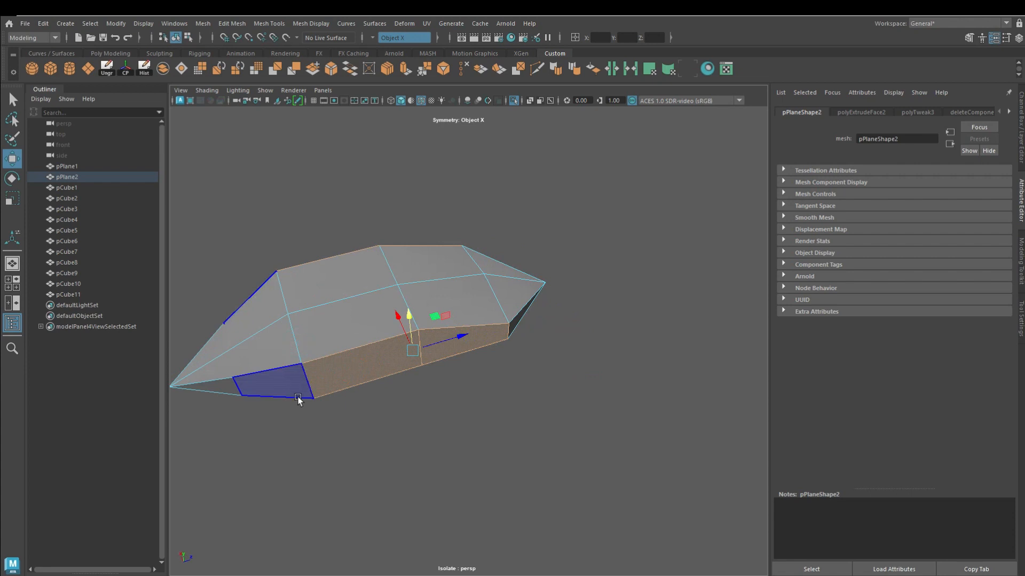
pyautogui.press('Delete')
pyautogui.click(514, 98)
pyautogui.keyDown('alt'); pyautogui.moveTo(481, 405); pyautogui.dragTo(399, 356); pyautogui.keyUp('alt')
pyautogui.click(400, 357)
pyautogui.click(514, 101)
pyautogui.keyDown('alt'); pyautogui.moveTo(581, 405); pyautogui.dragTo(475, 380); pyautogui.keyUp('alt')
pyautogui.click(514, 100)
# Combine the side pieces and hull into one mesh, delete its history and merge the coincident vertices.
pyautogui.keyDown('alt'); pyautogui.moveTo(414, 320); pyautogui.dragTo(514, 391); pyautogui.keyUp('alt')
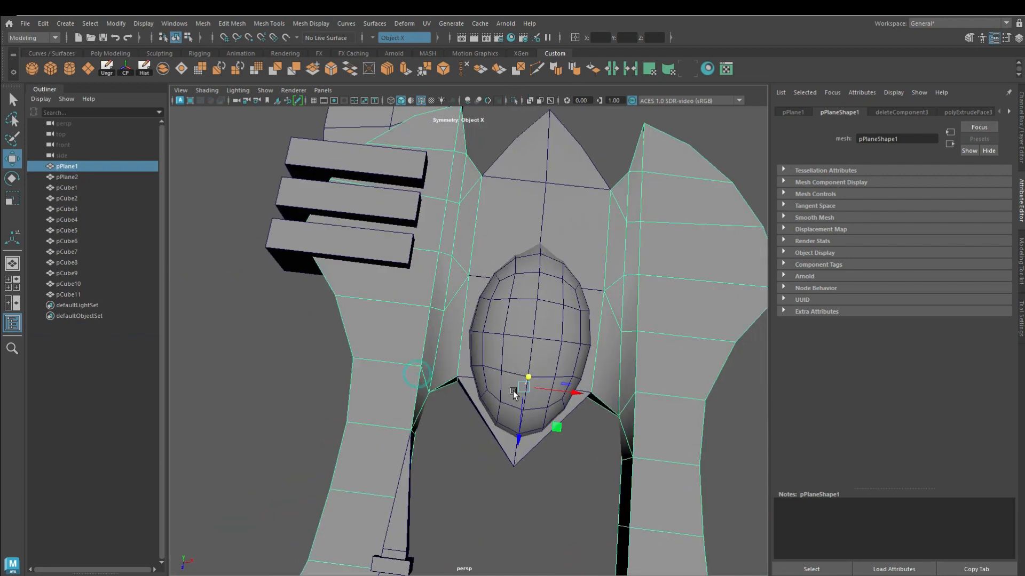
pyautogui.keyDown('shift'); pyautogui.click(618, 367); pyautogui.keyUp('shift')
pyautogui.keyDown('alt'); pyautogui.moveTo(618, 367); pyautogui.dragTo(473, 404, button='right'); pyautogui.keyUp('alt')
pyautogui.keyDown('alt'); pyautogui.moveTo(474, 483); pyautogui.dragTo(486, 368); pyautogui.keyUp('alt')
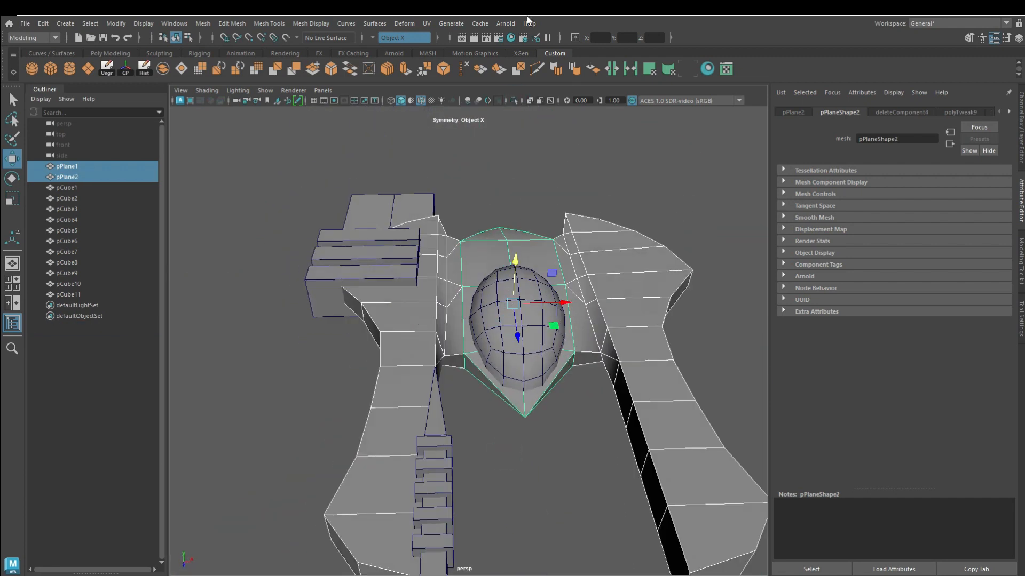
pyautogui.keyDown('alt'); pyautogui.moveTo(453, 192); pyautogui.dragTo(471, 342); pyautogui.keyUp('alt')
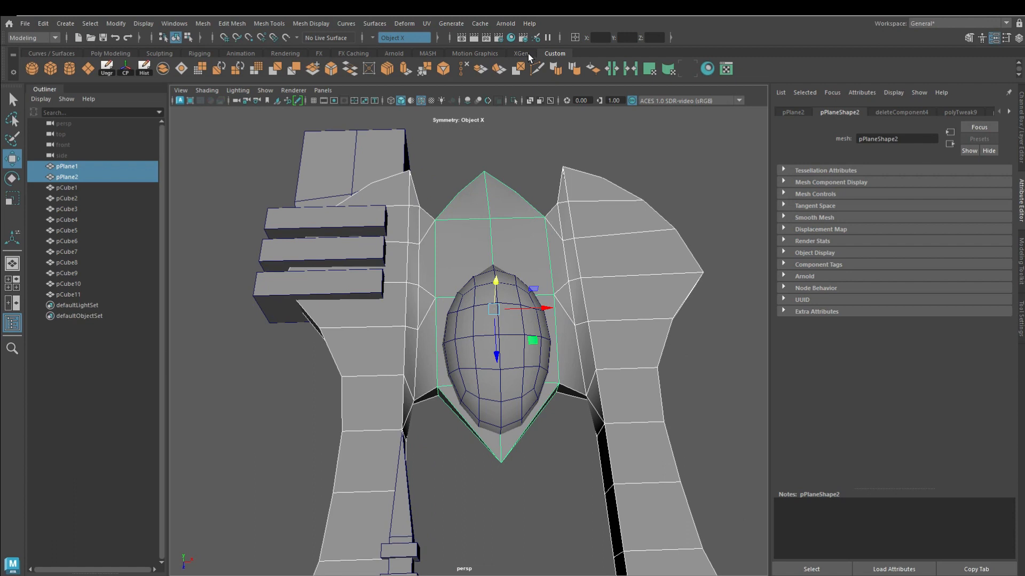
pyautogui.click(164, 70)
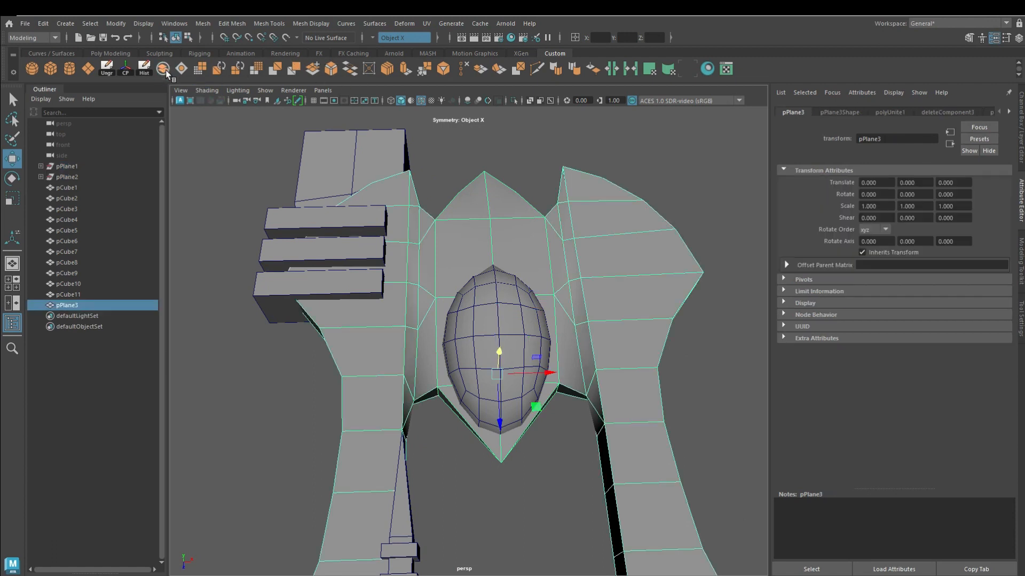
pyautogui.click(145, 71)
pyautogui.click(421, 72)
# Extrude the ring of faces around the canopy's base outward by about 0.233.
pyautogui.moveTo(453, 263); pyautogui.dragTo(452, 293, button='right')
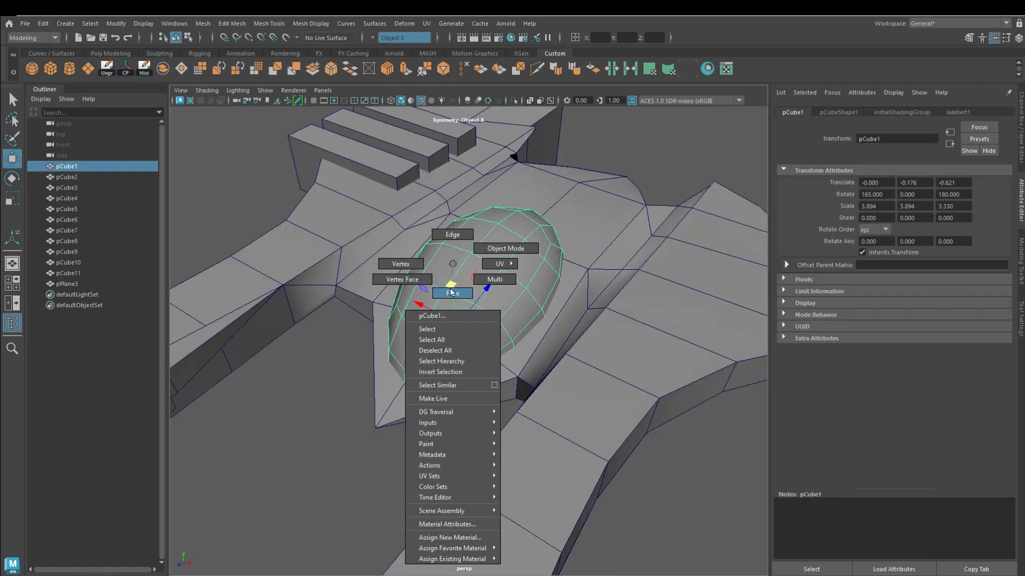
pyautogui.click(464, 378)
pyautogui.keyDown('alt'); pyautogui.moveTo(598, 296); pyautogui.dragTo(533, 332); pyautogui.keyUp('alt')
pyautogui.click(405, 70)
pyautogui.moveTo(437, 168)
pyautogui.mouseDown()
pyautogui.moveTo(431, 144)
pyautogui.moveTo(432, 155)
pyautogui.mouseUp()
pyautogui.press('w')
pyautogui.moveTo(527, 223); pyautogui.dragTo(494, 261)
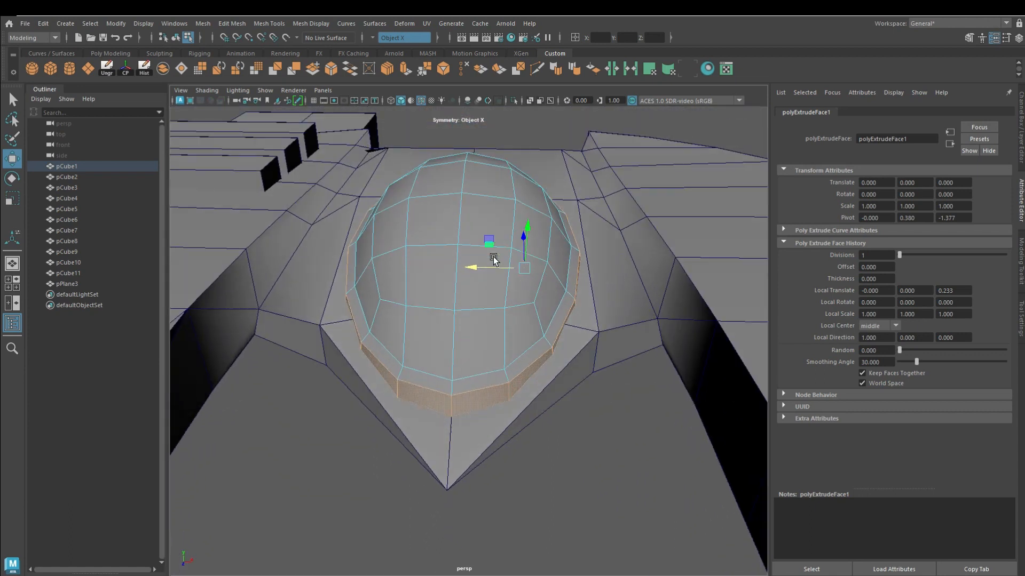
# Extrude the upper face loop of the canopy rim inward by about 0.0686, scaled to about 0.35, to form a groove.
pyautogui.click(494, 379)
pyautogui.keyDown('shift'); pyautogui.doubleClick(520, 359); pyautogui.keyUp('shift')
pyautogui.hotkey('ctrl', 'e')
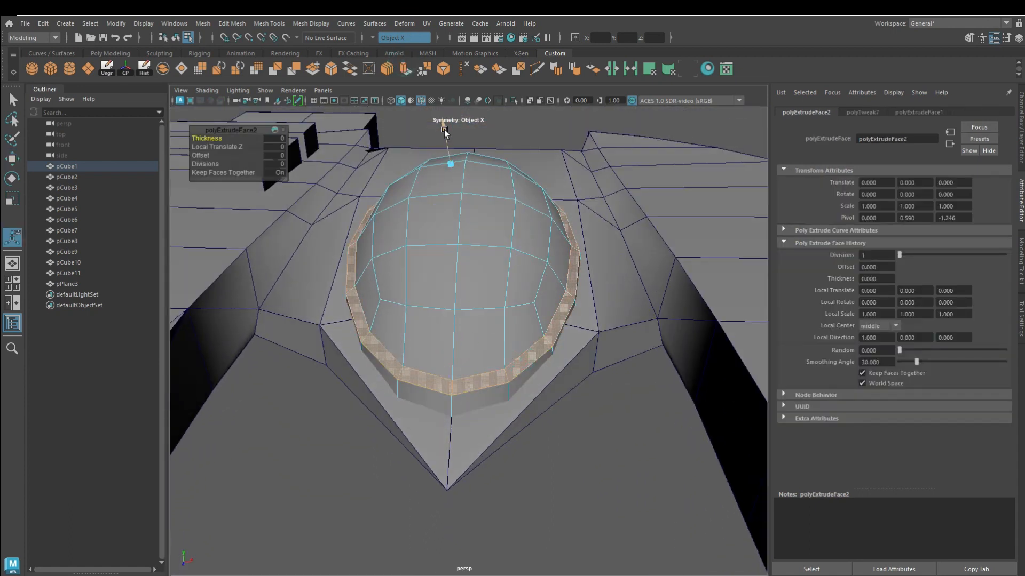
pyautogui.moveTo(436, 169); pyautogui.dragTo(454, 252)
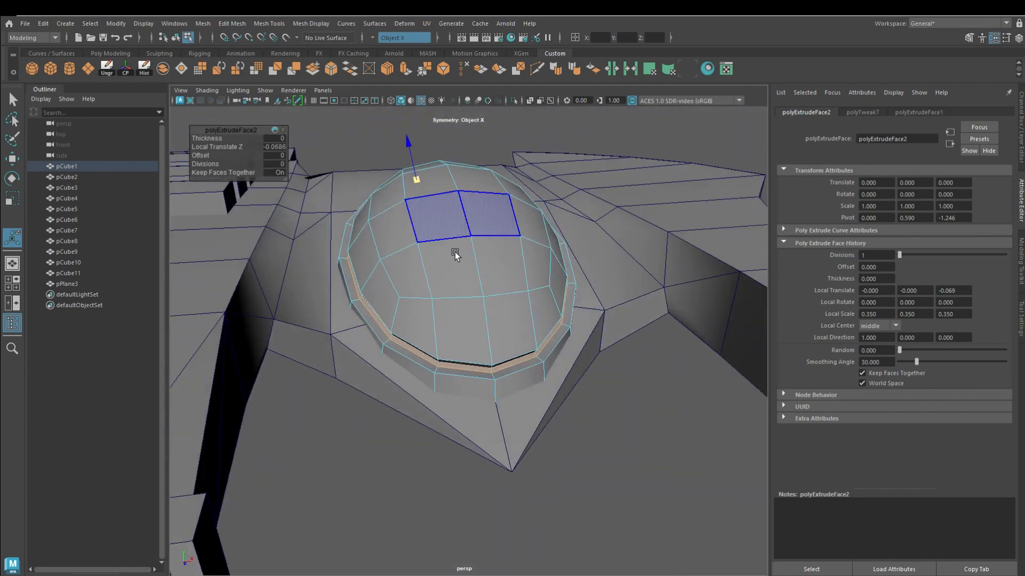
# Inset the open-air end face of the large block beneath the side piece, leaving a thin frame around it.
pyautogui.moveTo(455, 252); pyautogui.dragTo(504, 219, button='right')
pyautogui.press('q')
pyautogui.click(613, 458)
pyautogui.keyDown('alt'); pyautogui.moveTo(699, 479); pyautogui.dragTo(565, 489); pyautogui.keyUp('alt')
pyautogui.keyDown('alt'); pyautogui.moveTo(565, 490); pyautogui.dragTo(354, 332, button='right'); pyautogui.keyUp('alt')
pyautogui.keyDown('alt'); pyautogui.moveTo(354, 332); pyautogui.dragTo(523, 370); pyautogui.keyUp('alt')
pyautogui.keyDown('alt'); pyautogui.moveTo(524, 370); pyautogui.dragTo(666, 457, button='right'); pyautogui.keyUp('alt')
pyautogui.moveTo(559, 405); pyautogui.dragTo(559, 445, button='right')
pyautogui.click(560, 412)
pyautogui.hotkey('ctrl', 'e')
pyautogui.moveTo(283, 404); pyautogui.dragTo(262, 404, button='middle')
pyautogui.press('r')
pyautogui.moveTo(498, 355); pyautogui.dragTo(499, 349)
# Extrude the inset end face into the large block to hollow it out, and return to object mode.
pyautogui.press('w')
pyautogui.keyDown('alt'); pyautogui.moveTo(530, 414); pyautogui.dragTo(613, 368); pyautogui.keyUp('alt')
pyautogui.click(404, 68)
pyautogui.keyDown('alt'); pyautogui.moveTo(614, 369); pyautogui.dragTo(480, 288); pyautogui.keyUp('alt')
pyautogui.hotkey('ctrl', 'z')
pyautogui.moveTo(480, 289); pyautogui.dragTo(520, 256, button='right')
pyautogui.press('q')
# Create a polygon cylinder with 8 axis subdivisions, lying lengthwise in the opening of the hollow block.
pyautogui.click(556, 395)
pyautogui.keyDown('shift'); pyautogui.moveTo(556, 395); pyautogui.dragTo(456, 341, button='right'); pyautogui.keyUp('shift')
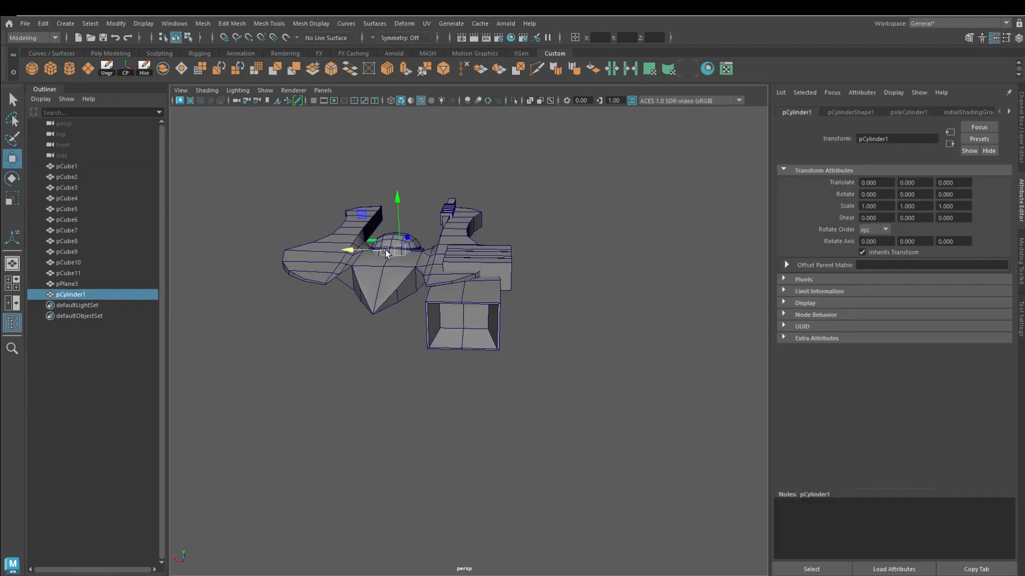
pyautogui.scroll(2, 387, 253)
pyautogui.moveTo(387, 253); pyautogui.dragTo(447, 371)
pyautogui.scroll(5, 468, 421)
pyautogui.press('e')
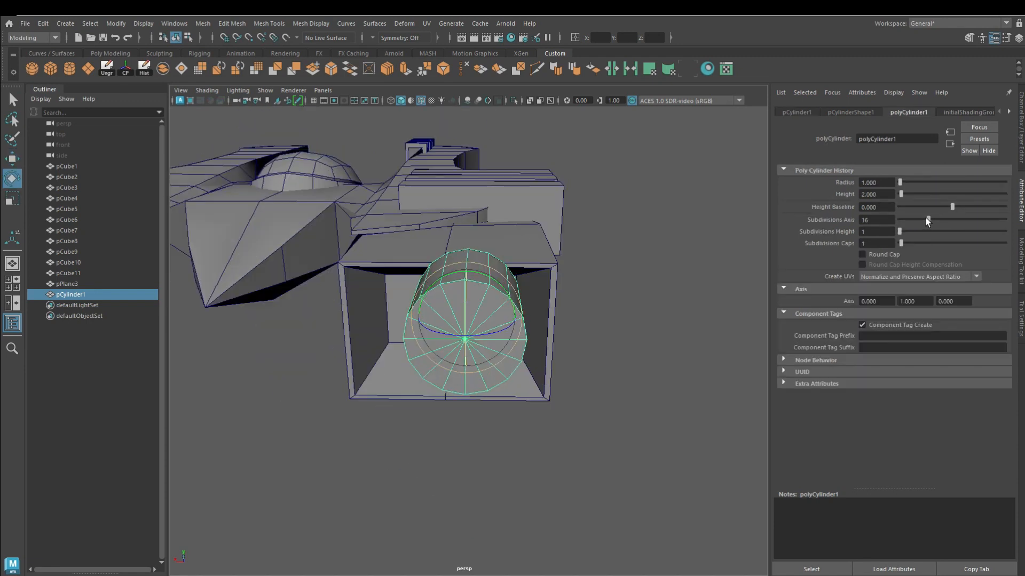
pyautogui.moveTo(925, 218); pyautogui.dragTo(911, 221)
pyautogui.keyDown('alt'); pyautogui.moveTo(603, 374); pyautogui.dragTo(603, 347); pyautogui.keyUp('alt')
# Extrude the cylinder's end-cap triangles with Keep Faces Together off, scaled to about 0.169 and pushed in about 0.451.
pyautogui.scroll(2, 566, 353)
pyautogui.moveTo(504, 270); pyautogui.dragTo(503, 302, button='right')
pyautogui.click(510, 273)
pyautogui.keyDown('alt'); pyautogui.moveTo(510, 274); pyautogui.dragTo(498, 354); pyautogui.keyUp('alt')
pyautogui.scroll(-3, 539, 293)
pyautogui.press('w')
pyautogui.click(405, 69)
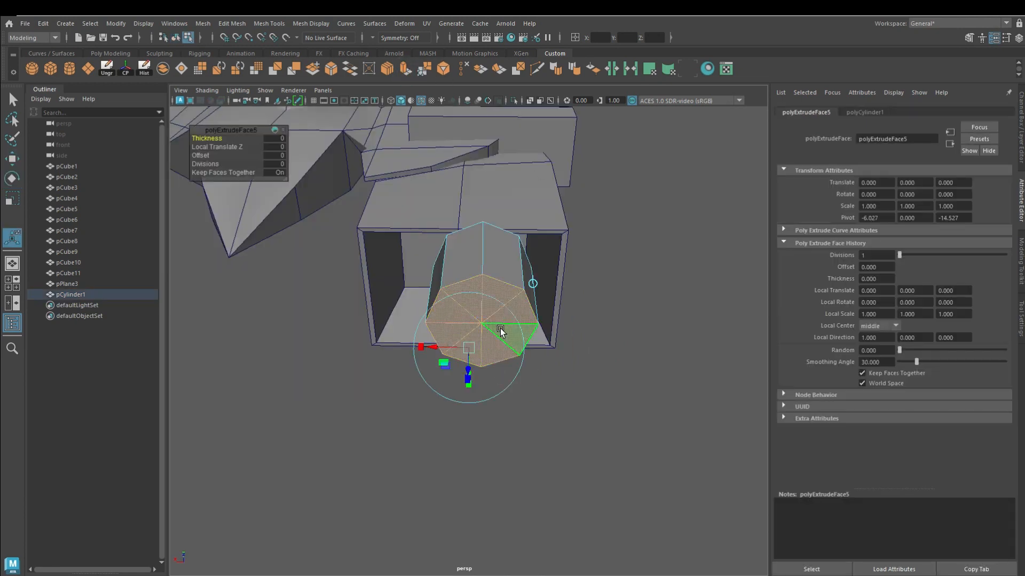
pyautogui.scroll(3, 501, 328)
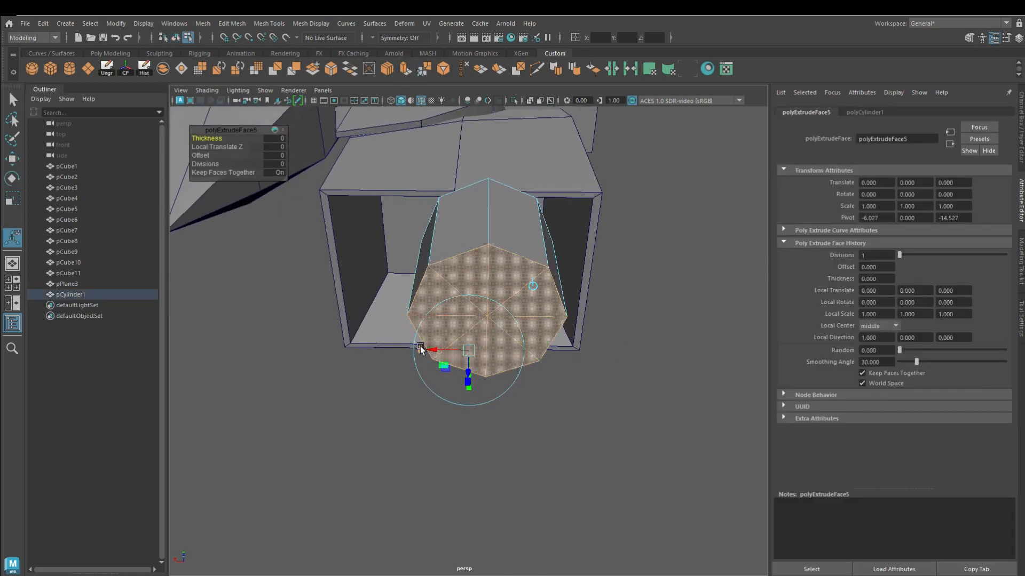
pyautogui.press('f')
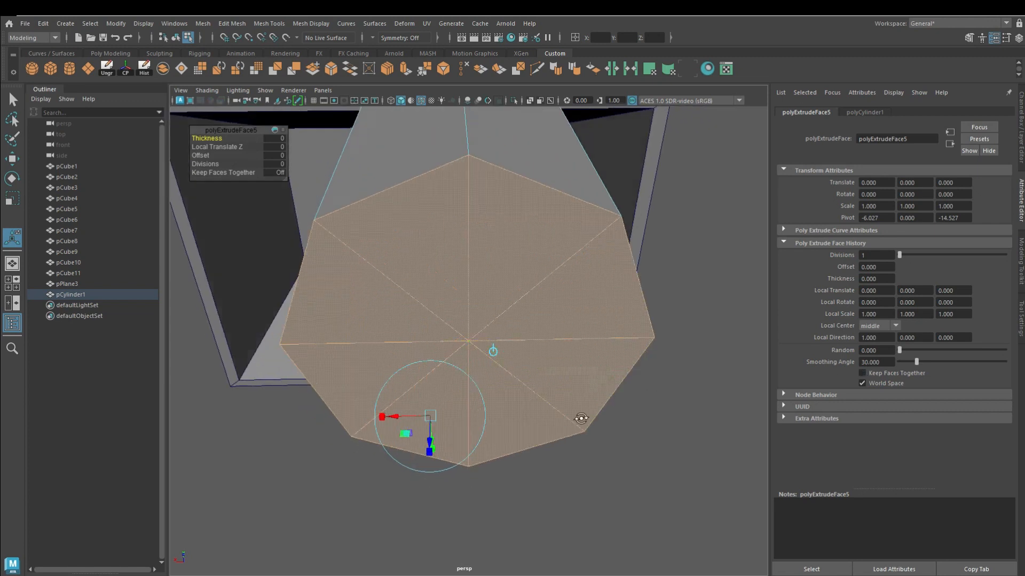
pyautogui.keyDown('alt'); pyautogui.moveTo(580, 416); pyautogui.dragTo(667, 406); pyautogui.keyUp('alt')
pyautogui.moveTo(476, 446); pyautogui.dragTo(349, 398)
pyautogui.click(429, 419)
pyautogui.keyDown('alt'); pyautogui.moveTo(353, 395); pyautogui.dragTo(502, 392); pyautogui.keyUp('alt')
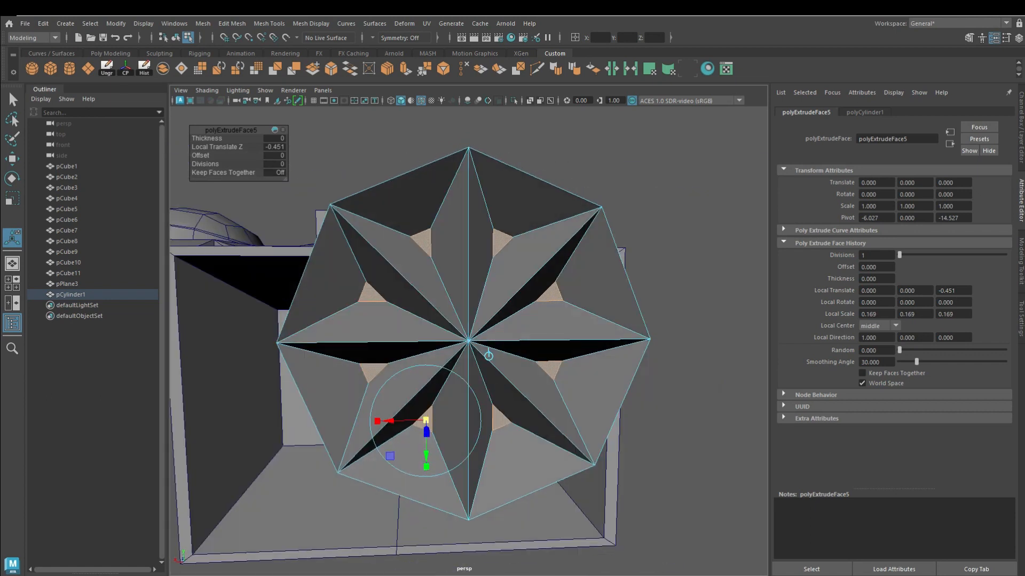
# Rotate the inset cap faces to twist the blades, and pull the cap's centre vertex outward.
pyautogui.click(15, 182)
pyautogui.moveTo(445, 286); pyautogui.dragTo(427, 293)
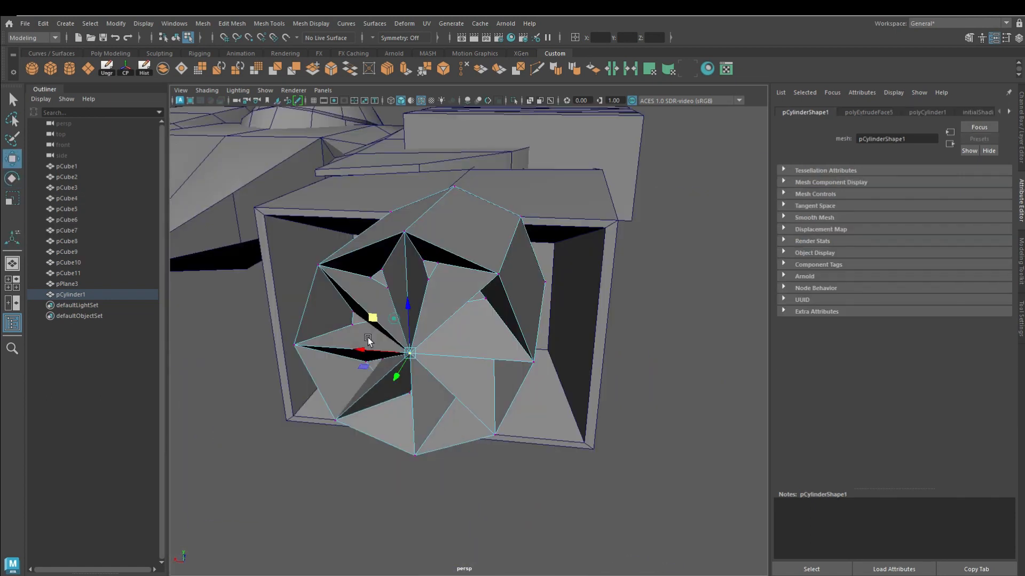
pyautogui.keyDown('alt'); pyautogui.moveTo(367, 337); pyautogui.dragTo(375, 396); pyautogui.keyUp('alt')
pyautogui.moveTo(374, 398); pyautogui.dragTo(359, 432)
# Select the loop of faces around the cylinder's side and extrude it outward by about 0.468.
pyautogui.click(464, 244)
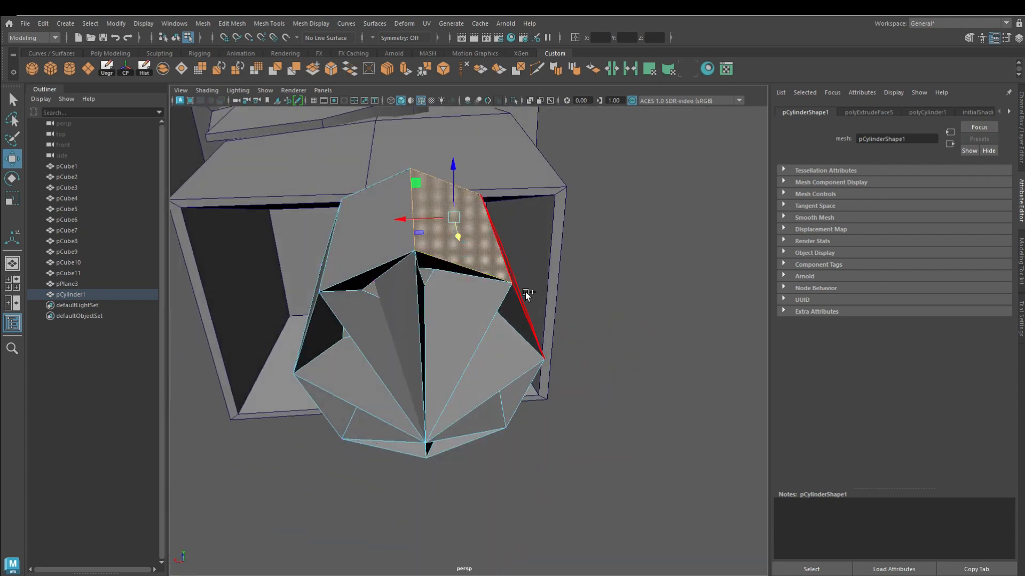
pyautogui.keyDown('shift'); pyautogui.doubleClick(525, 293); pyautogui.keyUp('shift')
pyautogui.click(386, 69)
pyautogui.keyDown('alt'); pyautogui.moveTo(448, 261); pyautogui.dragTo(392, 418); pyautogui.keyUp('alt')
pyautogui.click(435, 352)
pyautogui.moveTo(437, 377); pyautogui.dragTo(419, 355)
pyautogui.hotkey('ctrl', 'z')
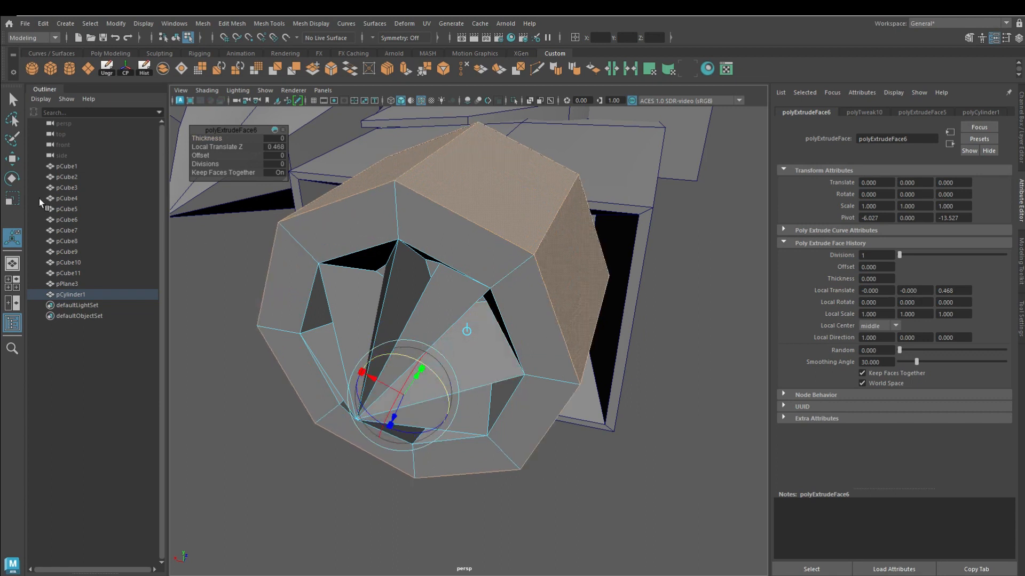
# Rotate the extruded outer ring of faces and move it forward past the bladed cap to form a flared nozzle.
pyautogui.click(12, 178)
pyautogui.moveTo(475, 271); pyautogui.dragTo(465, 251)
pyautogui.press('w')
pyautogui.keyDown('alt'); pyautogui.moveTo(437, 299); pyautogui.dragTo(462, 377); pyautogui.keyUp('alt')
pyautogui.press('e')
pyautogui.press('w')
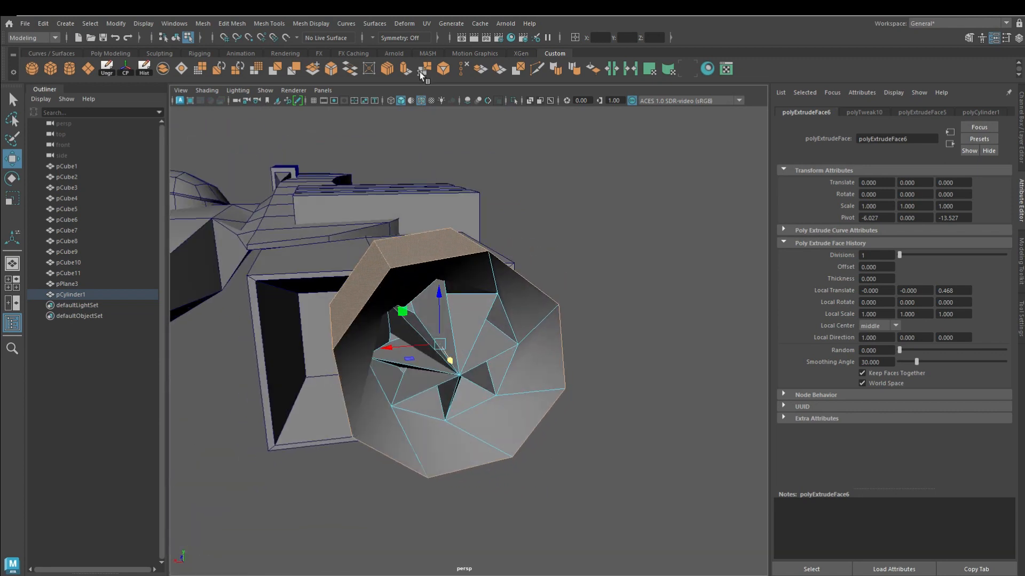
# Extrude the nozzle's outer ring of faces again by about 0.287.
pyautogui.hotkey('ctrl', 'e')
pyautogui.moveTo(457, 459); pyautogui.dragTo(434, 314)
pyautogui.press('w')
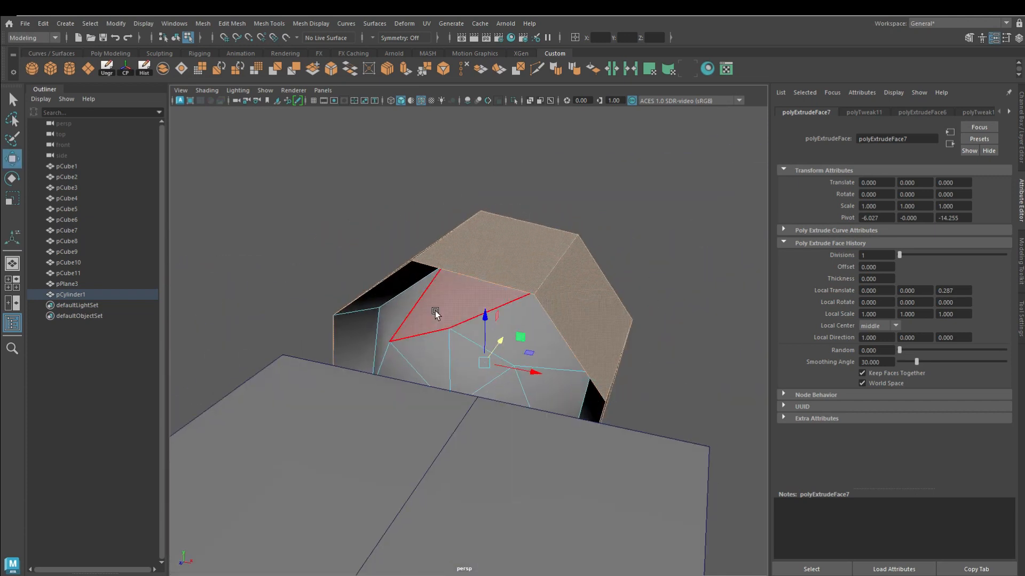
# Delete the two face loops on the back of the nozzle ring and return to object mode.
pyautogui.click(411, 275)
pyautogui.keyDown('shift'); pyautogui.doubleClick(359, 337); pyautogui.keyUp('shift')
pyautogui.press('Delete')
pyautogui.doubleClick(483, 329)
pyautogui.press('Delete')
pyautogui.keyDown('alt'); pyautogui.moveTo(305, 332); pyautogui.dragTo(579, 316); pyautogui.keyUp('alt')
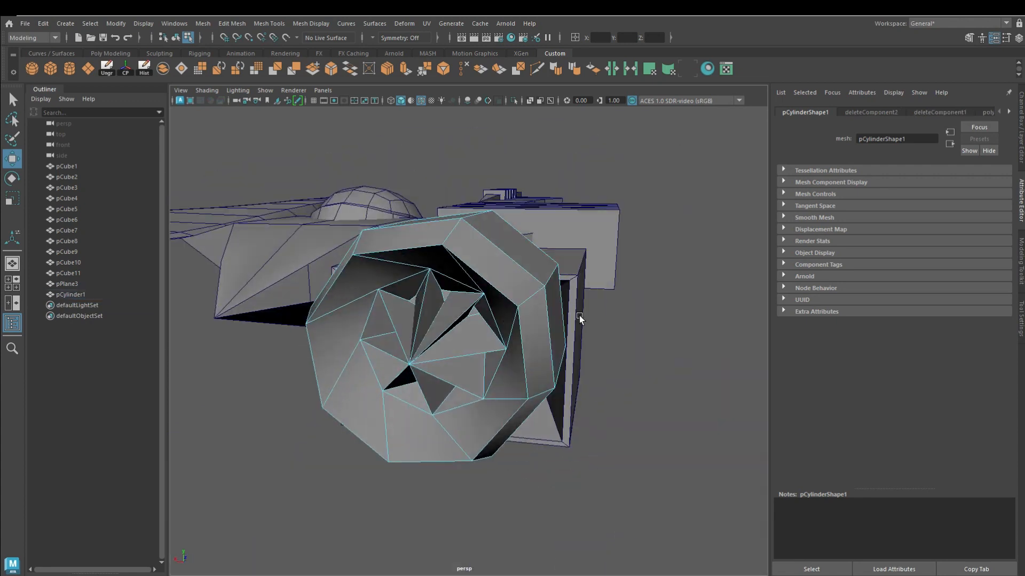
pyautogui.moveTo(516, 266); pyautogui.dragTo(555, 235, button='right')
# Move the rim of the hollow block's open end and scale its edge loop to reshape the frame around the nozzle.
pyautogui.keyDown('alt'); pyautogui.moveTo(354, 395); pyautogui.dragTo(475, 384); pyautogui.keyUp('alt')
pyautogui.moveTo(450, 304); pyautogui.dragTo(322, 378)
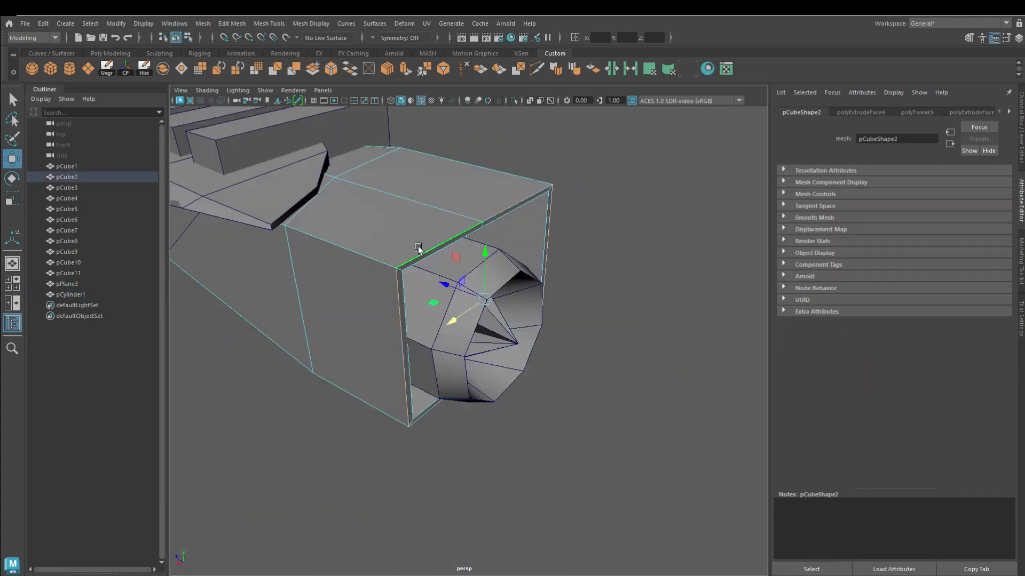
pyautogui.moveTo(445, 283); pyautogui.dragTo(420, 278)
pyautogui.keyDown('alt'); pyautogui.moveTo(541, 321); pyautogui.dragTo(504, 278); pyautogui.keyUp('alt')
pyautogui.doubleClick(511, 285)
pyautogui.click(13, 198)
pyautogui.moveTo(611, 377); pyautogui.dragTo(602, 376)
# Select the nozzle cylinder and move it to fit within the hollow block's opening.
pyautogui.click(552, 348)
pyautogui.click(625, 336)
pyautogui.press('w')
pyautogui.moveTo(498, 354); pyautogui.dragTo(516, 359)
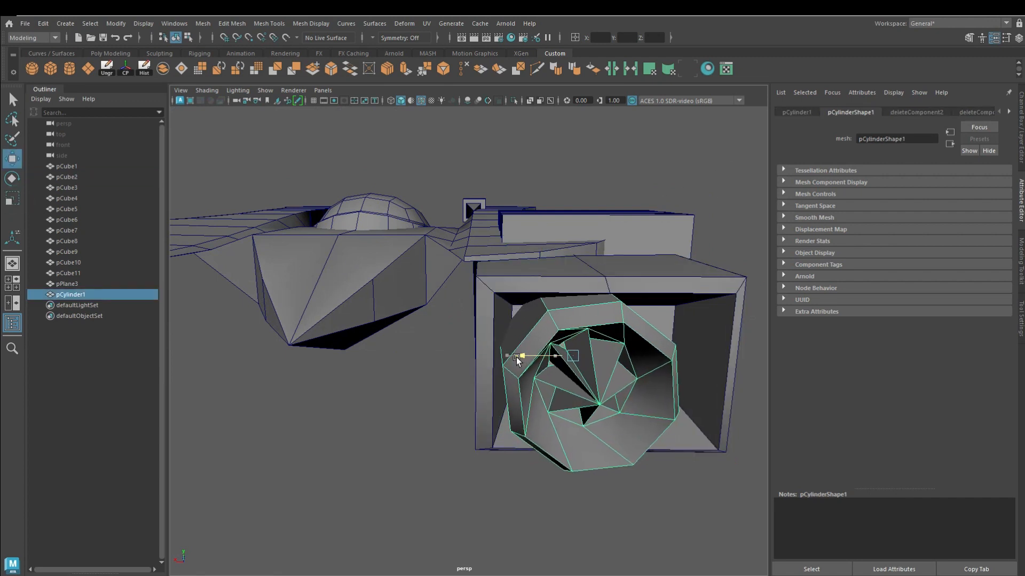
pyautogui.click(350, 510)
pyautogui.scroll(-3, 590, 398)
pyautogui.keyDown('alt'); pyautogui.moveTo(590, 398); pyautogui.dragTo(613, 379); pyautogui.keyUp('alt')
pyautogui.moveTo(404, 335); pyautogui.dragTo(385, 331)
# Add a narrow flat band around the nozzle's open rim.
pyautogui.moveTo(447, 272); pyautogui.dragTo(448, 307, button='right')
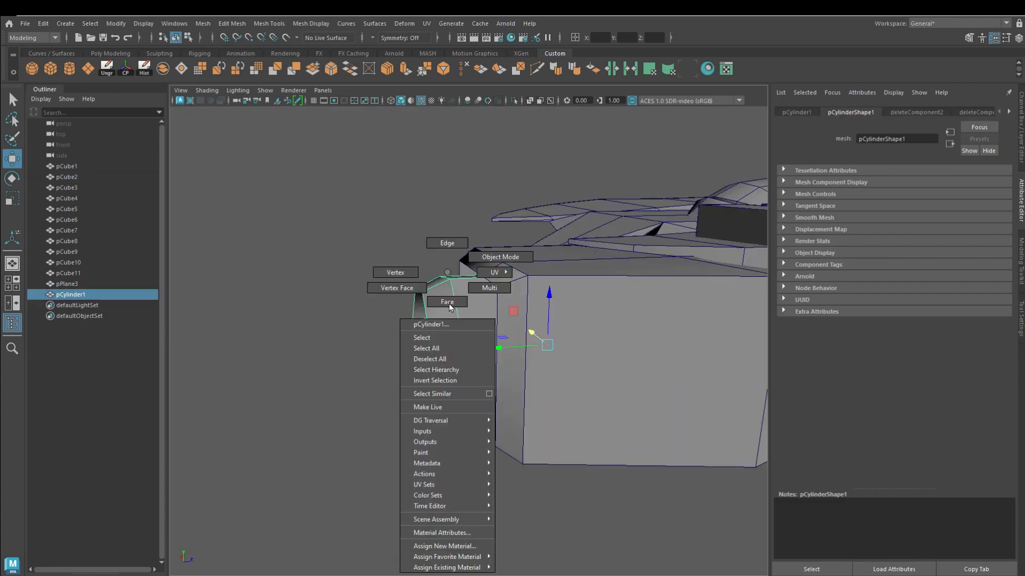
pyautogui.click(331, 69)
pyautogui.keyDown('alt'); pyautogui.moveTo(331, 357); pyautogui.dragTo(459, 342); pyautogui.keyUp('alt')
# Raise the middle of the hollow block's upper rim to a peak, and connect its vertical edges with a horizontal loop.
pyautogui.moveTo(536, 323); pyautogui.dragTo(469, 254)
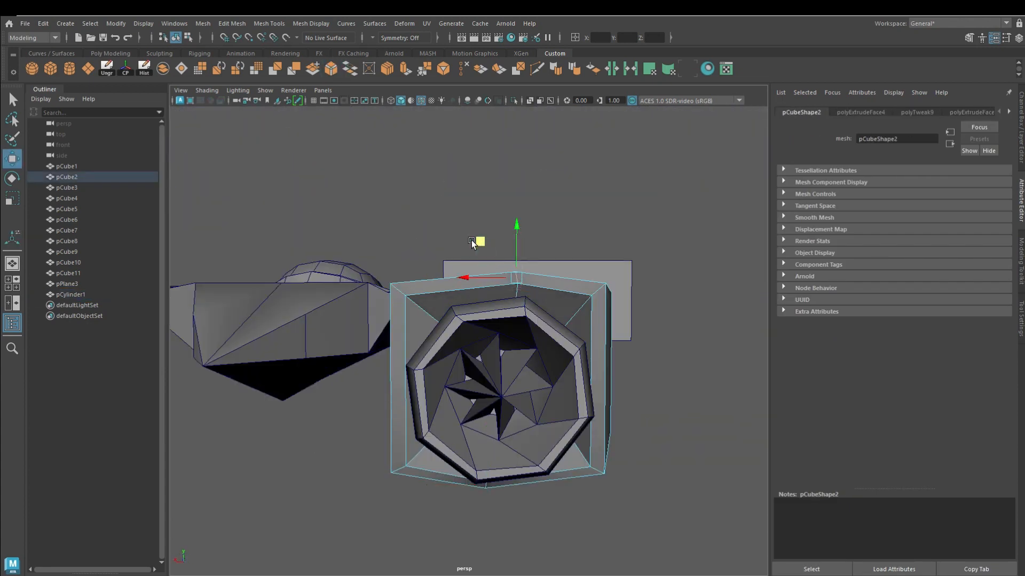
pyautogui.keyDown('alt'); pyautogui.moveTo(360, 270); pyautogui.dragTo(485, 380); pyautogui.keyUp('alt')
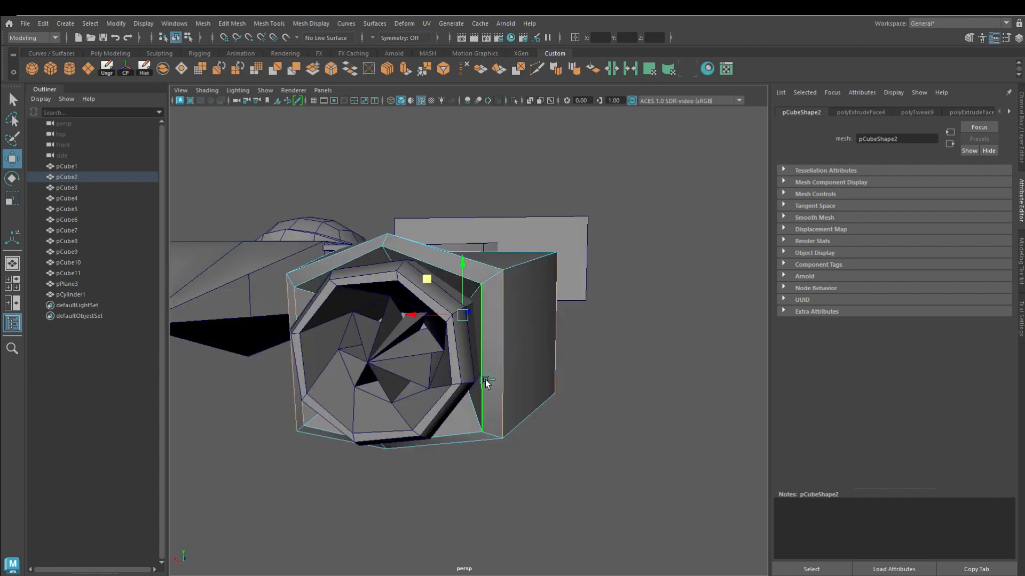
pyautogui.click(331, 70)
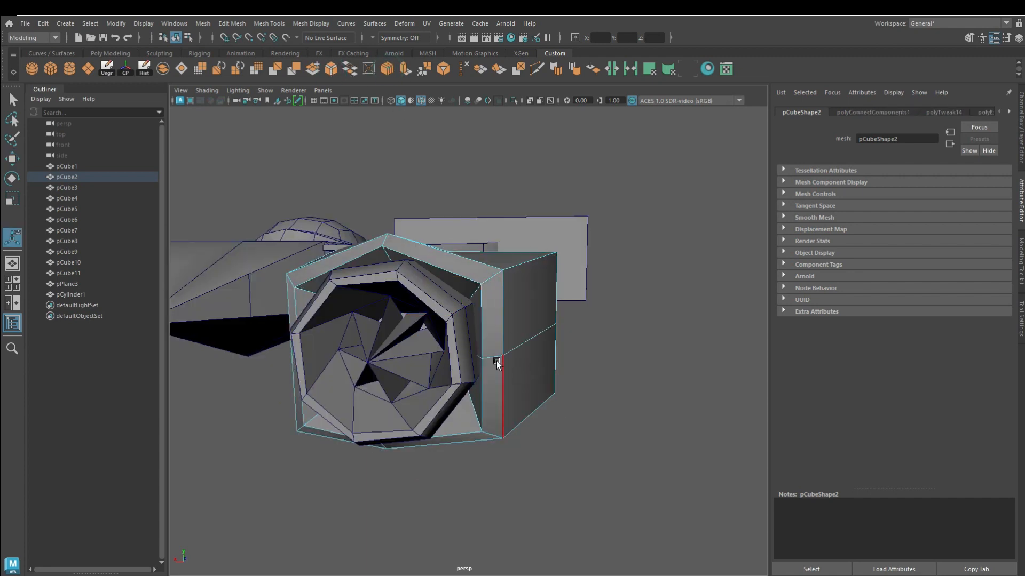
pyautogui.keyDown('alt'); pyautogui.moveTo(497, 364); pyautogui.dragTo(551, 369); pyautogui.keyUp('alt')
pyautogui.press('w')
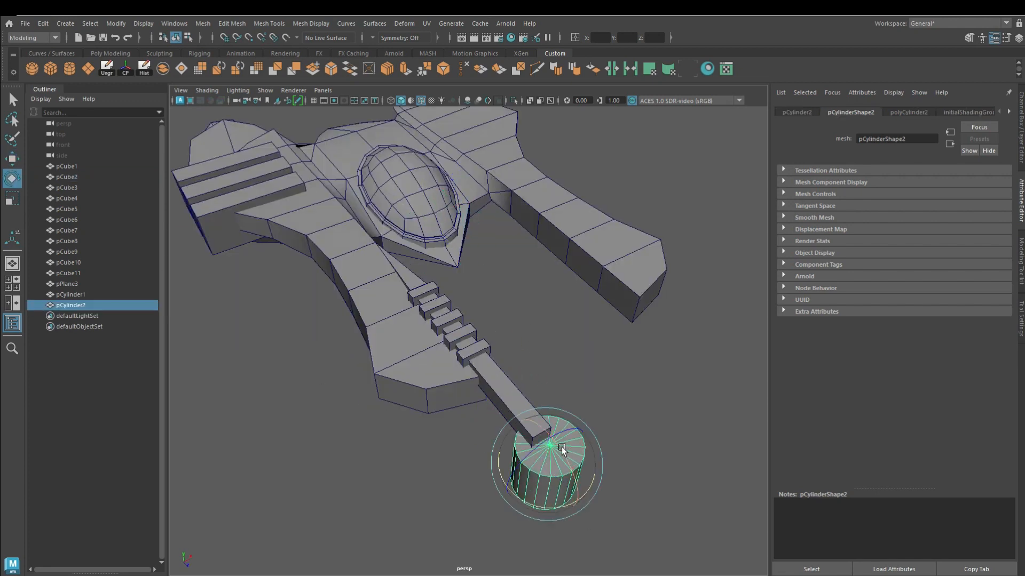
# Rotate and move the new cylinder onto the tip of the long bar, with its axis subdivisions set to 8.
pyautogui.moveTo(562, 447); pyautogui.dragTo(593, 510)
pyautogui.keyDown('alt'); pyautogui.moveTo(592, 509); pyautogui.dragTo(536, 359); pyautogui.keyUp('alt')
pyautogui.press('w')
pyautogui.click(908, 112)
pyautogui.moveTo(935, 219); pyautogui.dragTo(909, 218)
pyautogui.keyDown('alt'); pyautogui.moveTo(677, 361); pyautogui.dragTo(613, 341); pyautogui.keyUp('alt')
pyautogui.press('w')
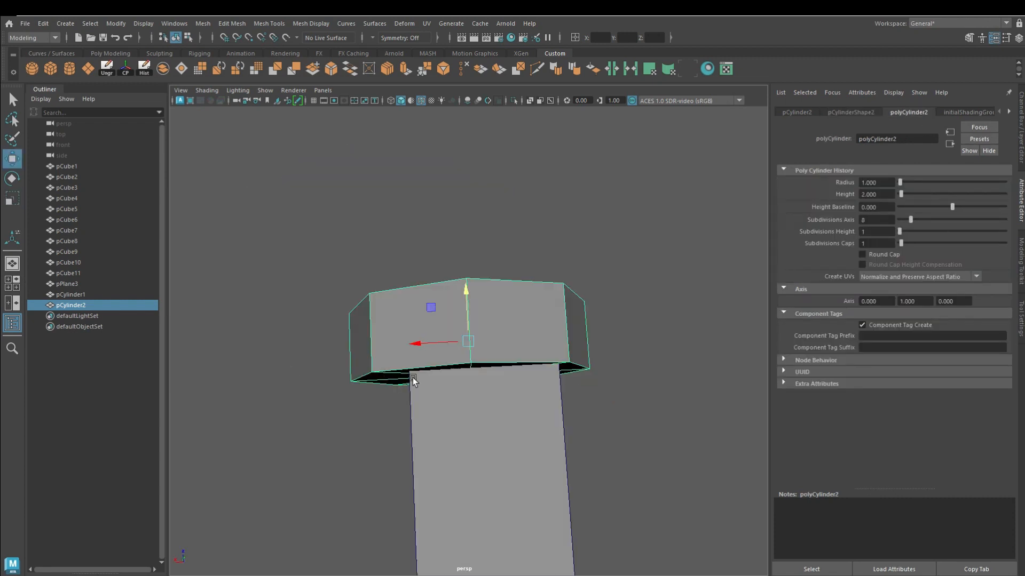
pyautogui.moveTo(418, 343); pyautogui.dragTo(439, 347)
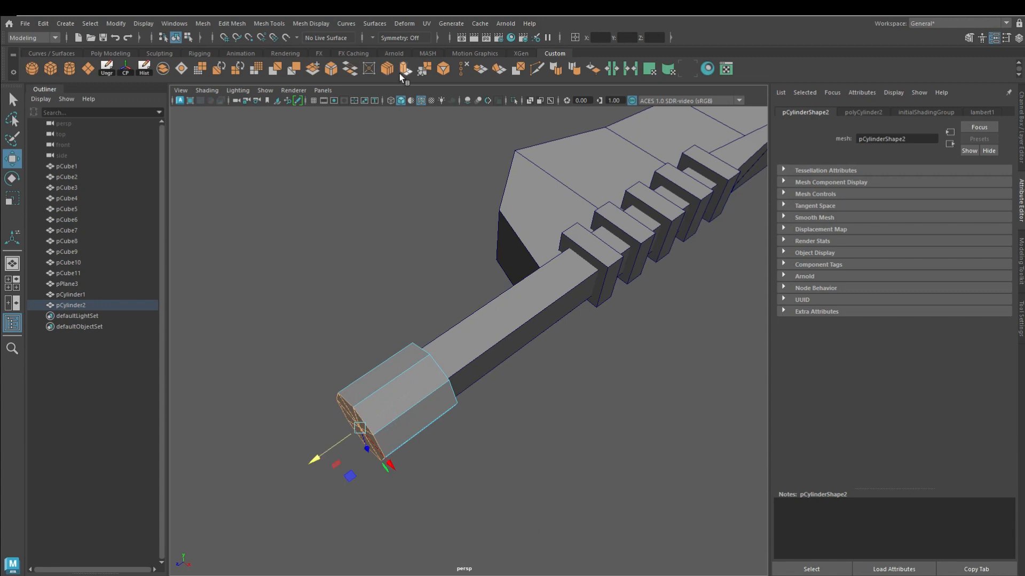
# Inset the end cap of the bar-tip cylinder and extrude it inward by about 0.257 to hollow the barrel.
pyautogui.keyDown('alt'); pyautogui.moveTo(416, 544); pyautogui.dragTo(479, 482, button='middle'); pyautogui.keyUp('alt')
pyautogui.scroll(3, 479, 482)
pyautogui.click(405, 68)
pyautogui.click(416, 336)
pyautogui.moveTo(419, 361); pyautogui.dragTo(399, 364)
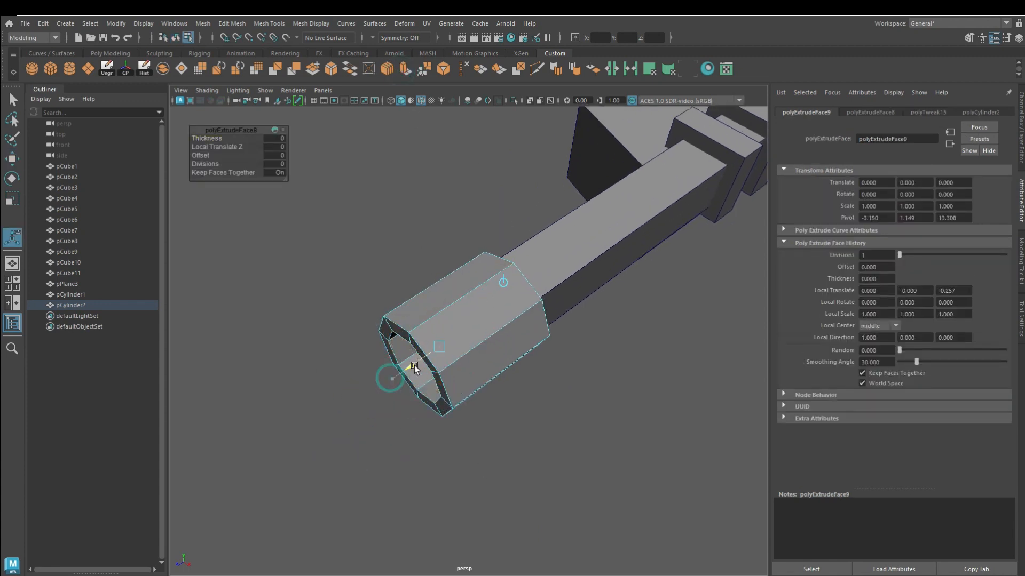
# Add two closely spaced edge loops around the middle of the barrel cylinder.
pyautogui.click(482, 279)
pyautogui.click(387, 68)
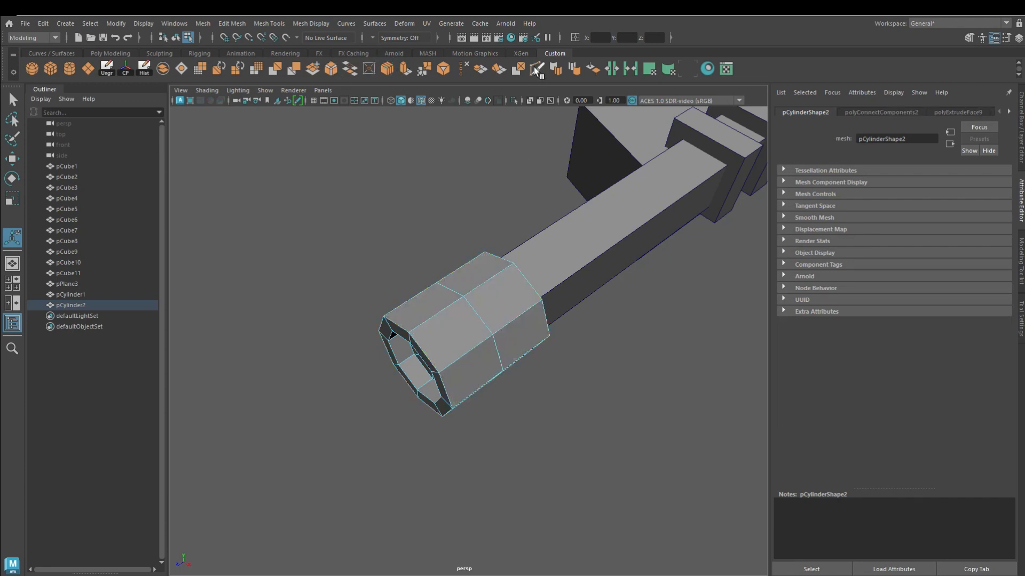
pyautogui.keyDown('ctrl'); pyautogui.click(483, 339); pyautogui.keyUp('ctrl')
# Extrude the narrow face band around the barrel inward by about 0.025 to form a groove.
pyautogui.click(478, 324)
pyautogui.hotkey('ctrl', 'e')
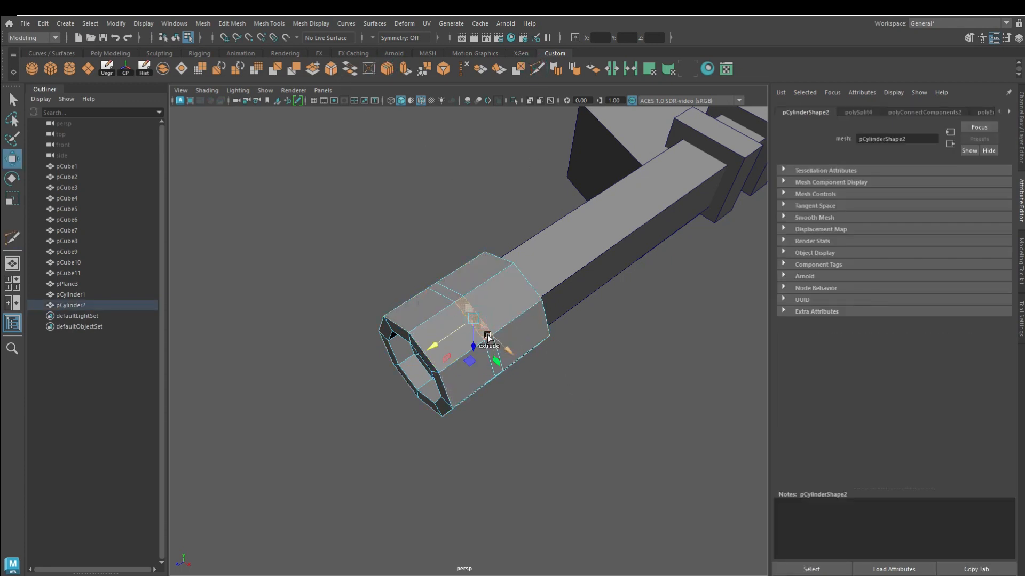
pyautogui.click(405, 69)
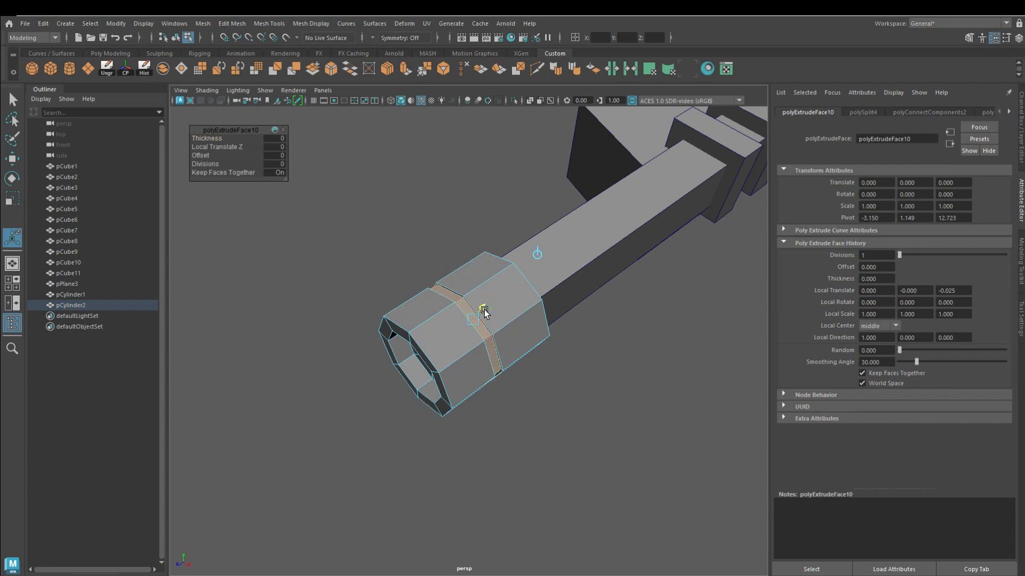
pyautogui.rightClick(482, 314)
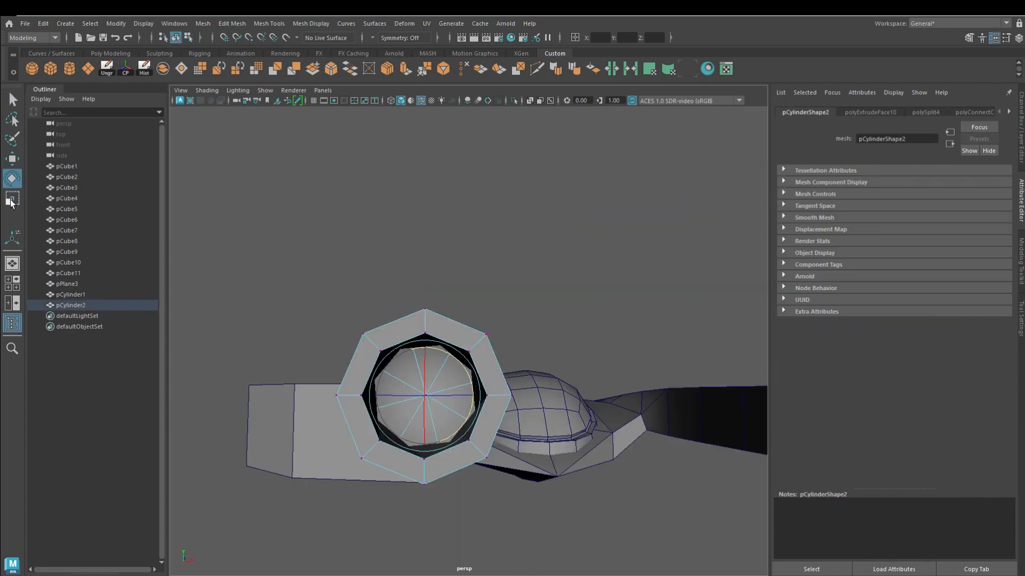
# Create a cube and shape it into a thin slab in the gap between the hull and the side piece.
pyautogui.press('r')
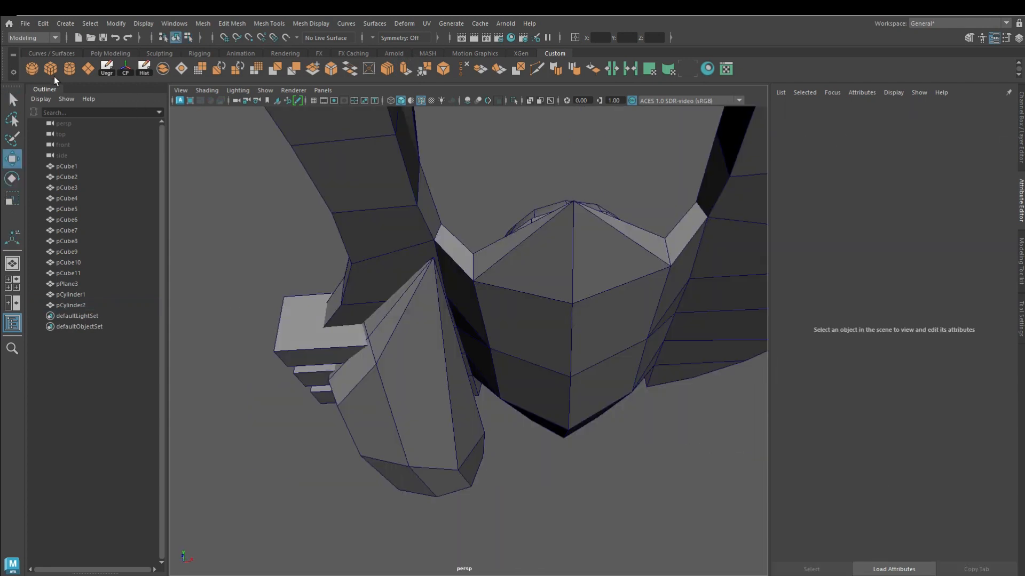
pyautogui.click(488, 367)
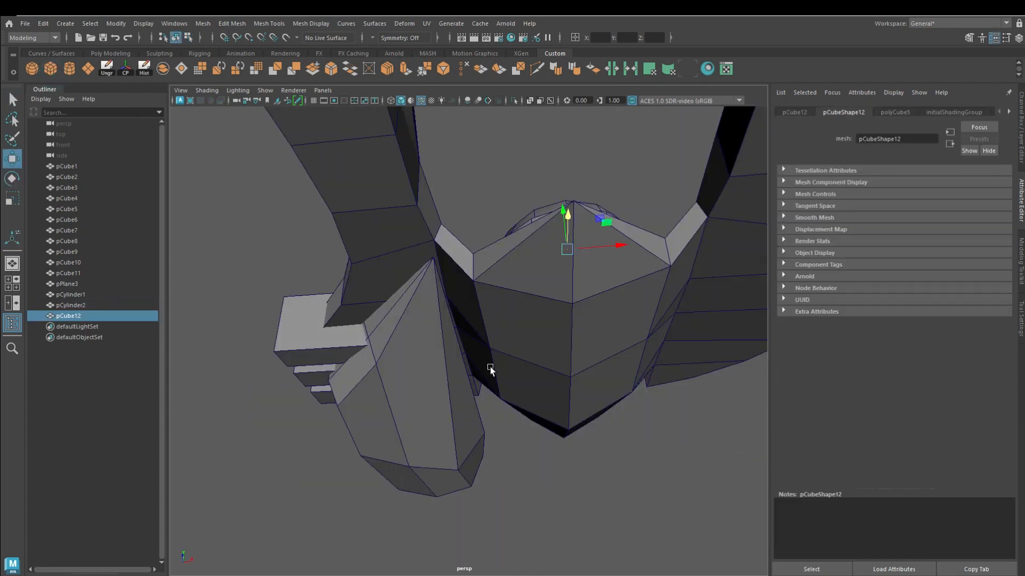
pyautogui.moveTo(599, 234); pyautogui.dragTo(491, 291)
pyautogui.moveTo(645, 288); pyautogui.dragTo(519, 311)
pyautogui.moveTo(478, 339); pyautogui.dragTo(543, 445)
pyautogui.press('r')
pyautogui.press('w')
# Duplicate the slab at even spacing along the gap and delete the surplus copy, leaving a row of four.
pyautogui.hotkey('ctrl', 'd')
pyautogui.moveTo(529, 356); pyautogui.dragTo(563, 370)
pyautogui.hotkey('shift', 'd')
pyautogui.hotkey('shift', 'd')
pyautogui.hotkey('shift', 'd')
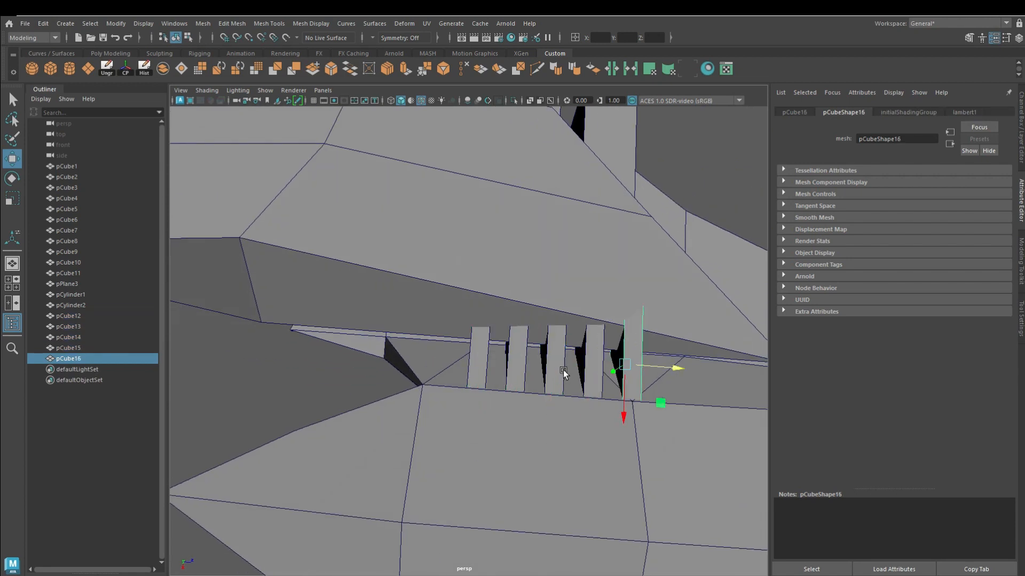
pyautogui.press('Delete')
# Group all the added detail parts on one side, leaving the main hull and the canopy out of the group.
pyautogui.moveTo(215, 167); pyautogui.dragTo(773, 402)
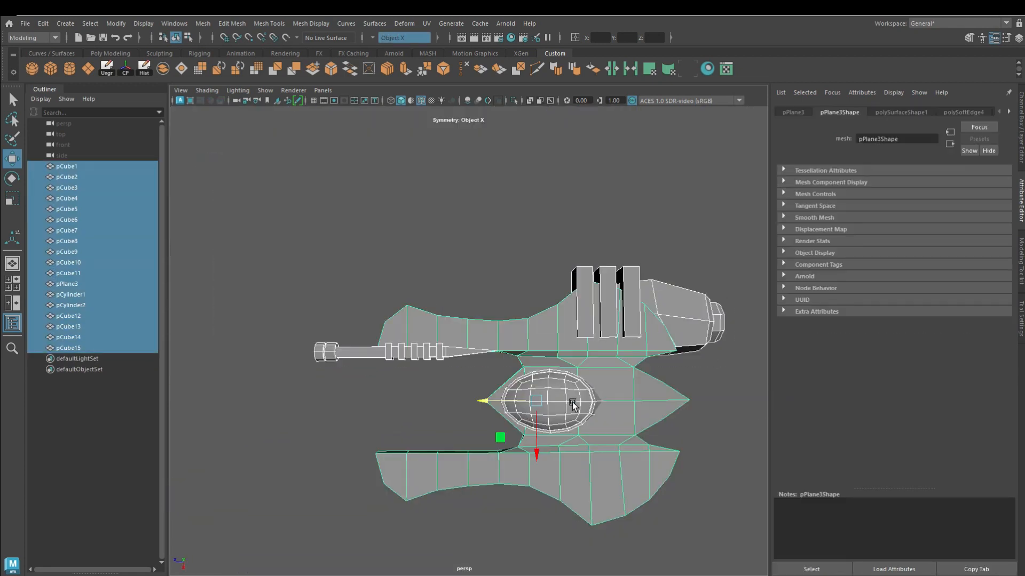
pyautogui.keyDown('shift'); pyautogui.click(572, 402); pyautogui.keyUp('shift')
pyautogui.keyDown('shift'); pyautogui.click(642, 474); pyautogui.keyUp('shift')
pyautogui.hotkey('ctrl', 'g')
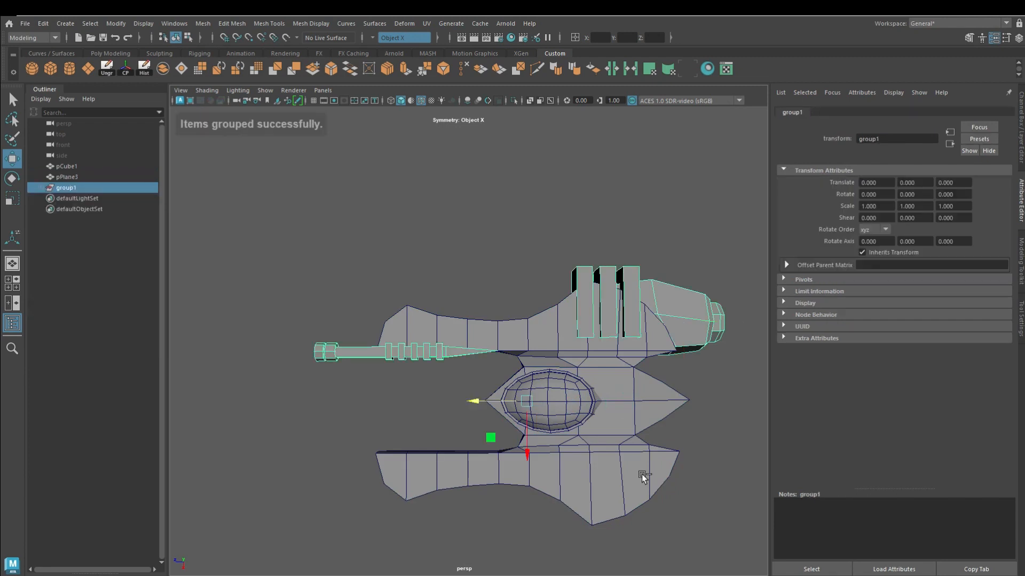
# Duplicate the detail group and mirror the copy to the opposite side with Scale X set to -1.
pyautogui.hotkey('ctrl', 'd')
pyautogui.hotkey('ctrl', 'a')
pyautogui.click(996, 172)
pyautogui.write('-1')
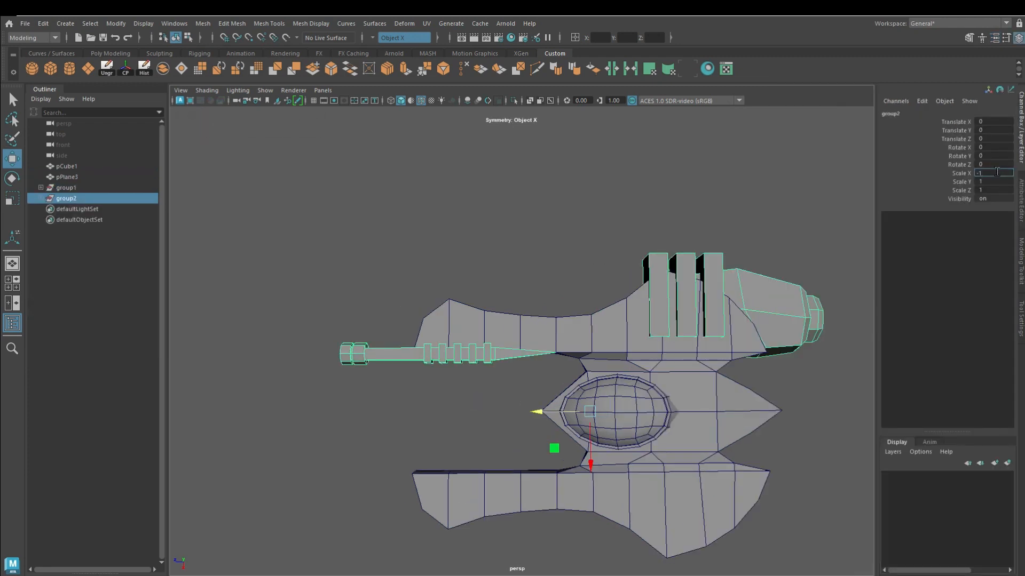
pyautogui.press('Return')
# Bevel hull edges, including the outer rim of the side pieces, with Object X symmetry on.
pyautogui.keyDown('alt'); pyautogui.moveTo(396, 426); pyautogui.dragTo(669, 375); pyautogui.keyUp('alt')
pyautogui.click(669, 375)
pyautogui.keyDown('alt'); pyautogui.moveTo(652, 422); pyautogui.dragTo(612, 410); pyautogui.keyUp('alt')
pyautogui.click(491, 376)
pyautogui.click(332, 70)
pyautogui.keyDown('alt'); pyautogui.moveTo(400, 389); pyautogui.dragTo(722, 364); pyautogui.keyUp('alt')
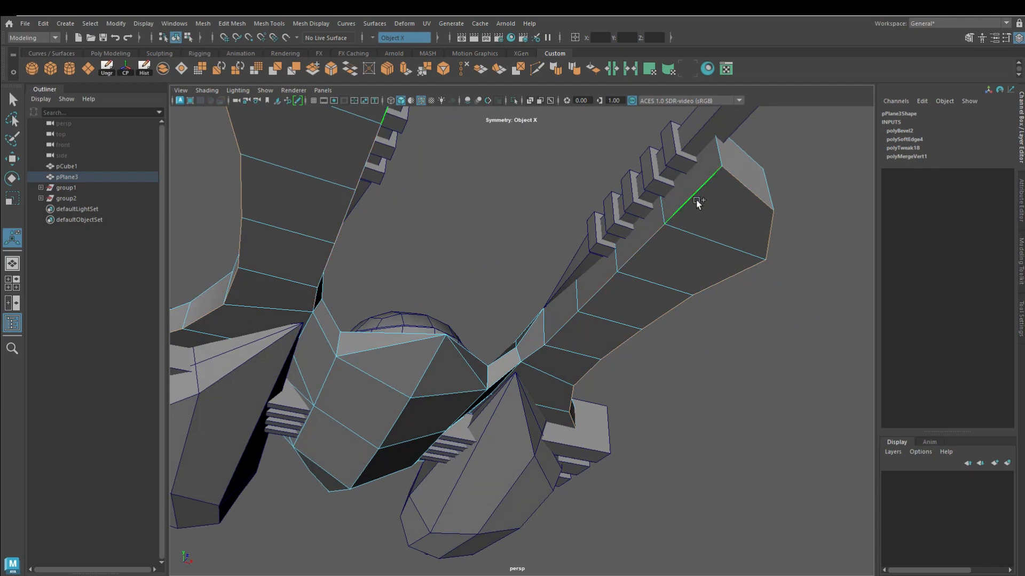
pyautogui.click(334, 68)
pyautogui.moveTo(718, 330)
pyautogui.keyDown('alt'); pyautogui.mouseDown()
pyautogui.moveTo(655, 348)
pyautogui.moveTo(628, 379)
pyautogui.mouseUp(); pyautogui.keyUp('alt')
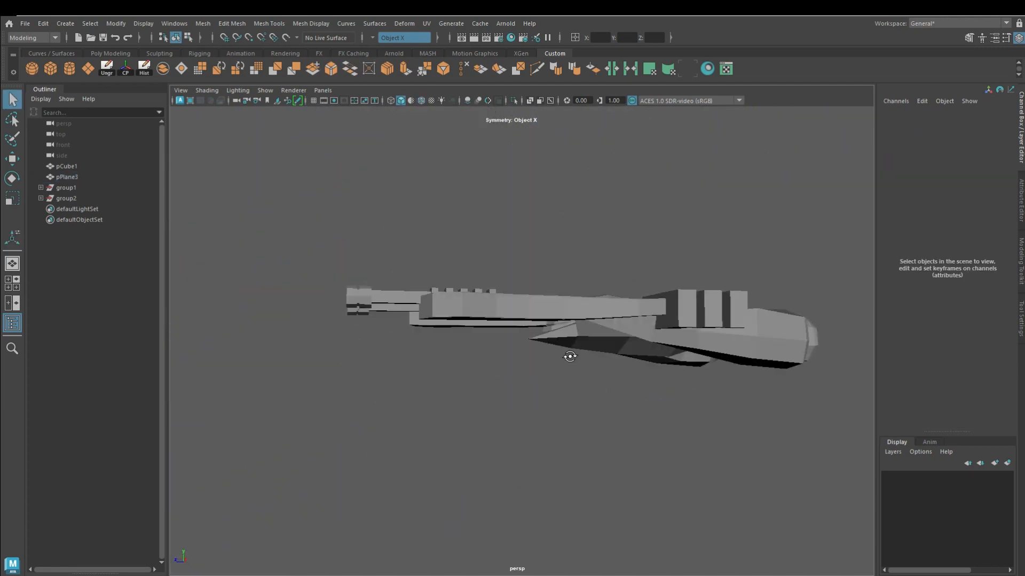